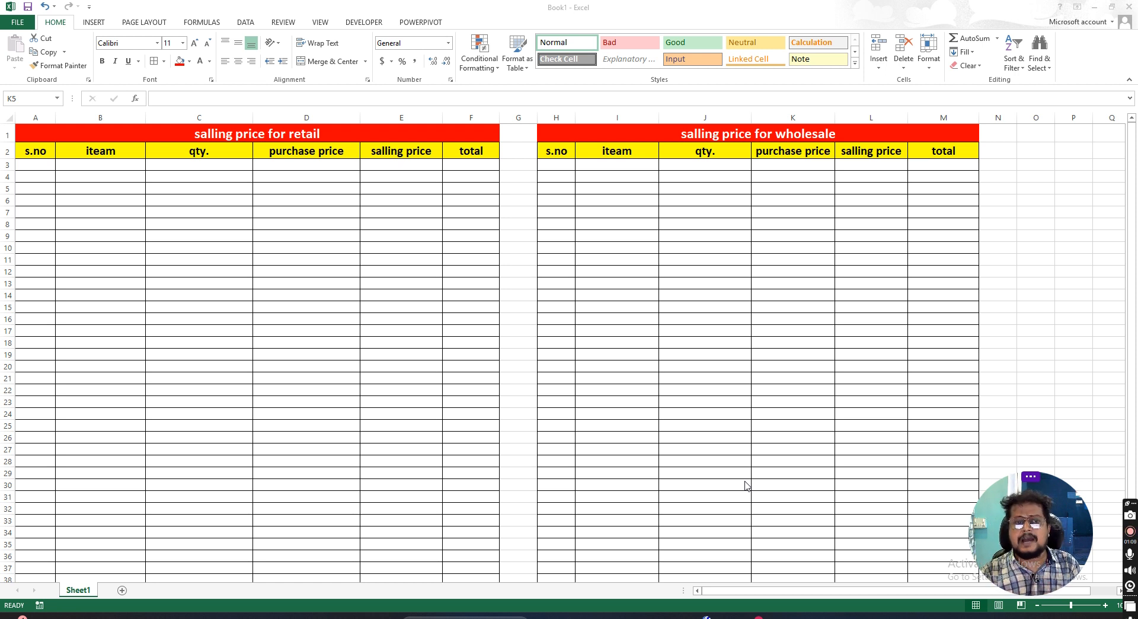
- Examine the titles of the retail and wholesale price tables and the retail table's column headings from s.no to total
{"action": "left_click", "coordinate": [534, 135]}
{"action": "left_click", "coordinate": [289, 135]}
{"action": "left_click", "coordinate": [282, 152]}
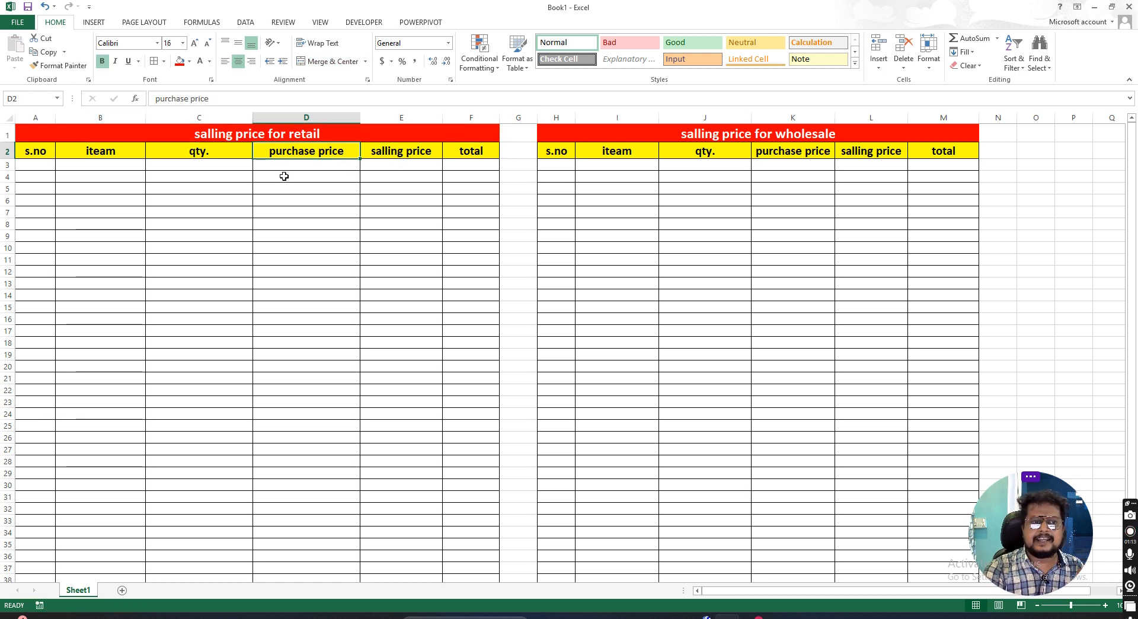
{"action": "left_click", "coordinate": [218, 134]}
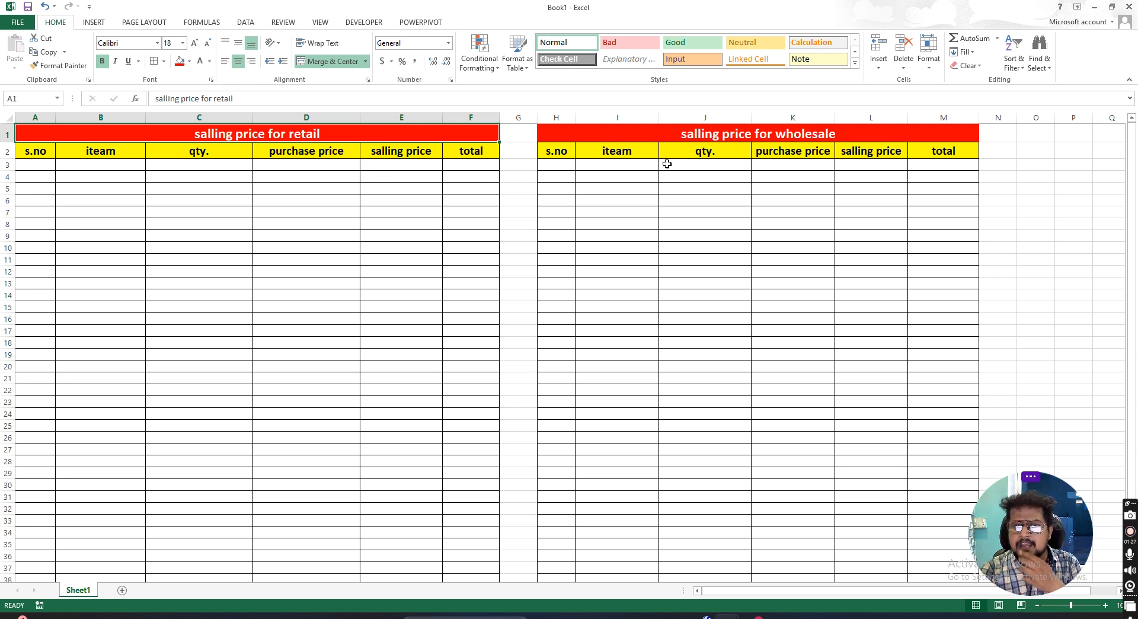
{"action": "left_click", "coordinate": [724, 140]}
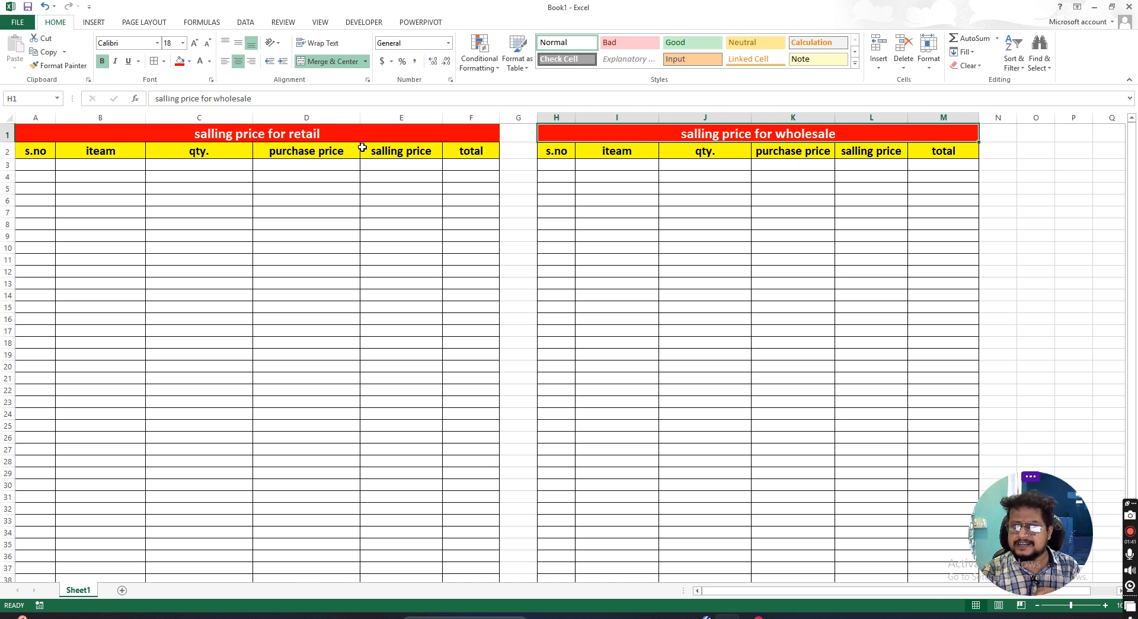
{"action": "left_click", "coordinate": [326, 135]}
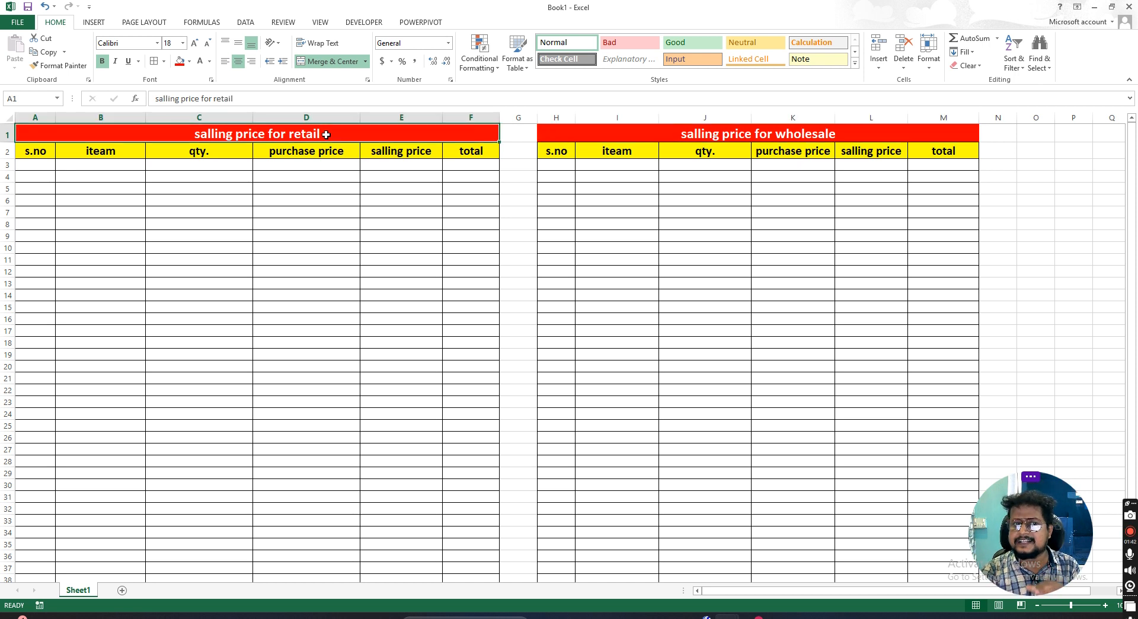
{"action": "left_click", "coordinate": [278, 171]}
{"action": "left_click", "coordinate": [42, 163]}
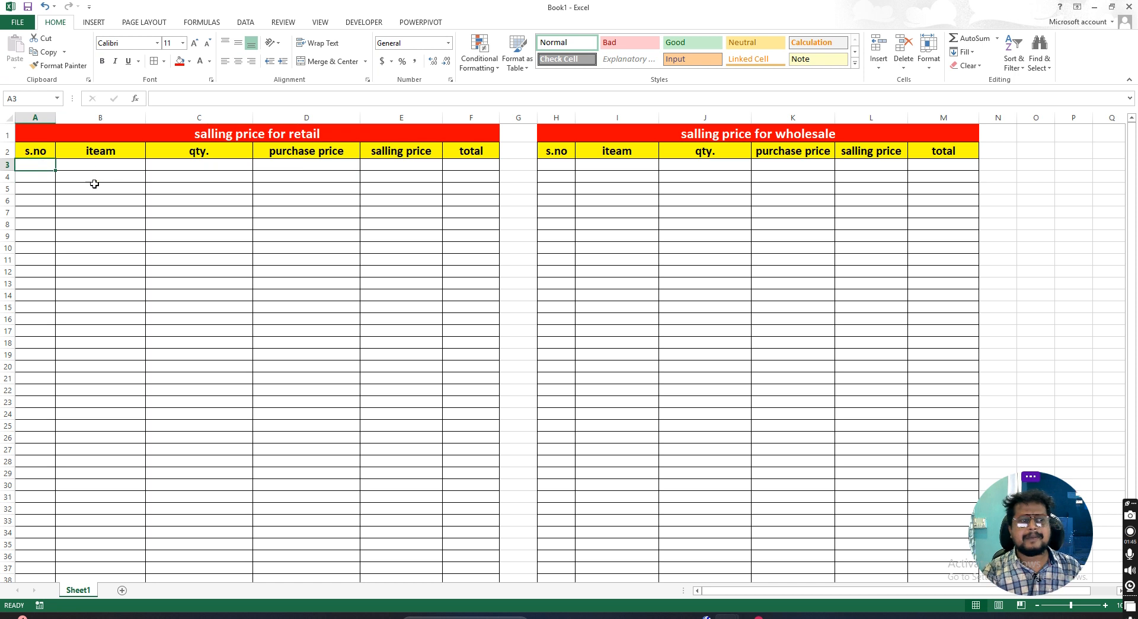
{"action": "left_click", "coordinate": [43, 150]}
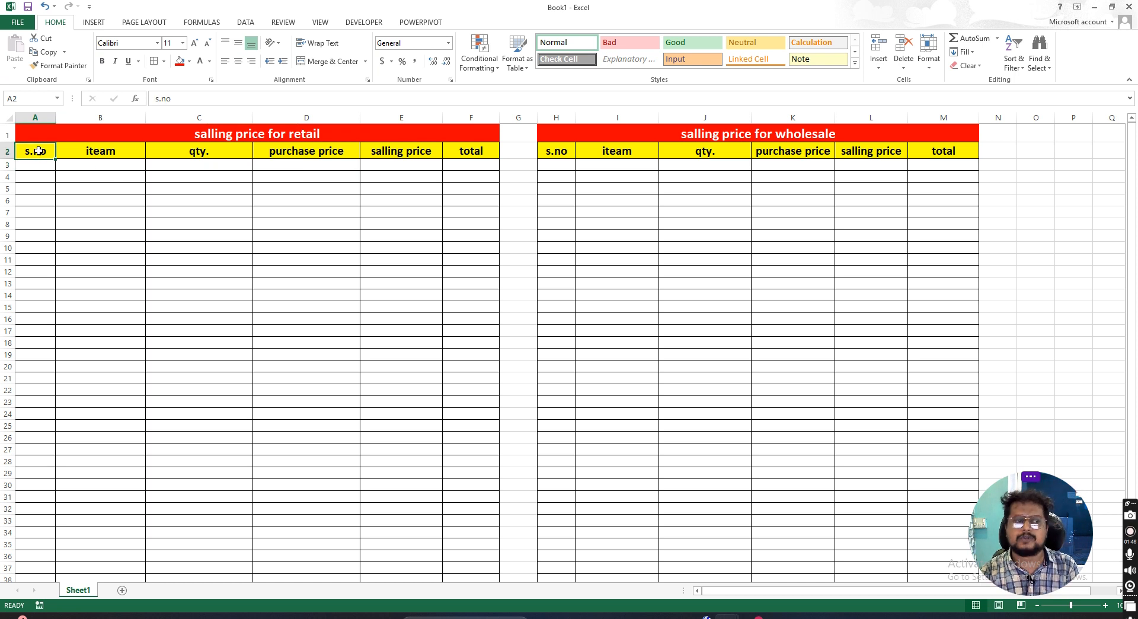
{"action": "left_click", "coordinate": [101, 155]}
{"action": "left_click", "coordinate": [221, 152]}
{"action": "left_click", "coordinate": [297, 151]}
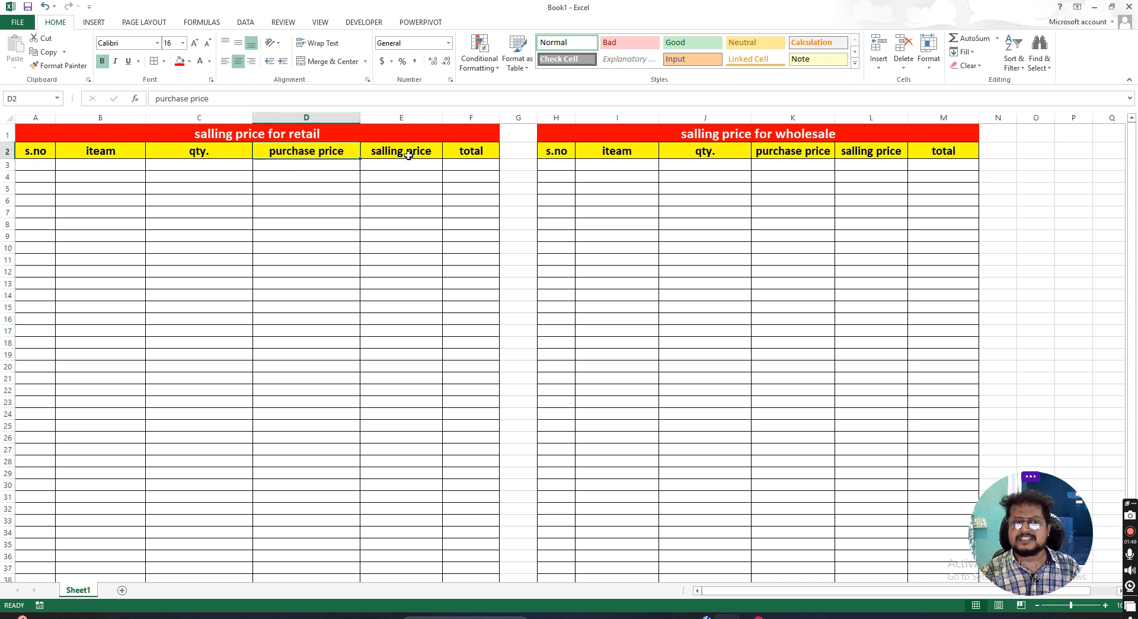
{"action": "left_click", "coordinate": [408, 152]}
{"action": "left_click", "coordinate": [477, 152]}
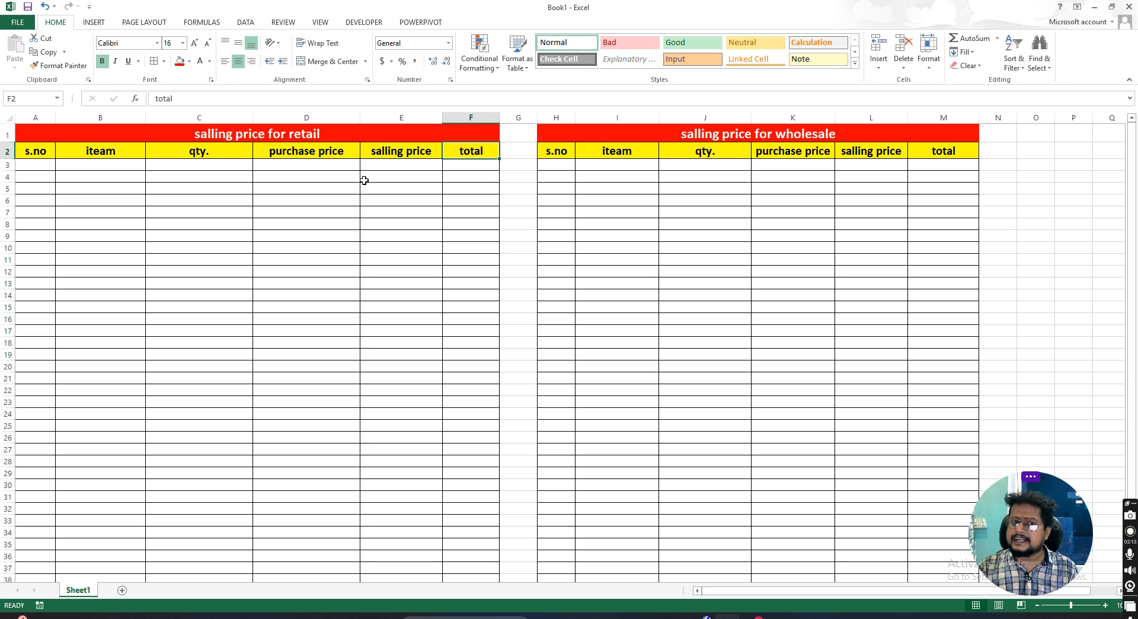
{"action": "left_click", "coordinate": [403, 169]}
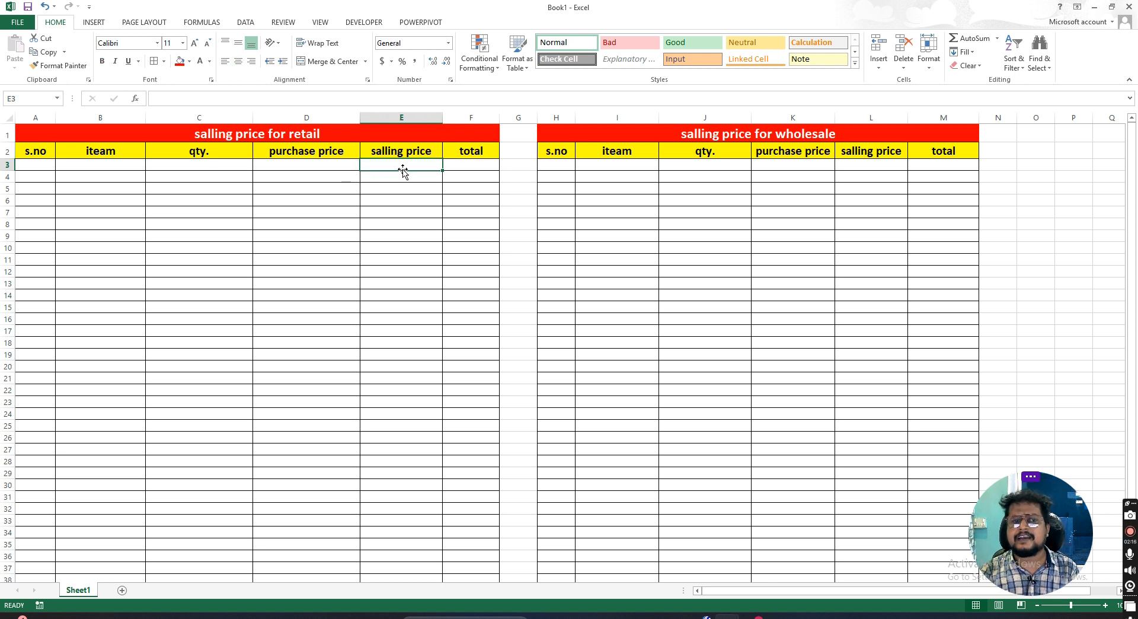
{"action": "left_click", "coordinate": [323, 164]}
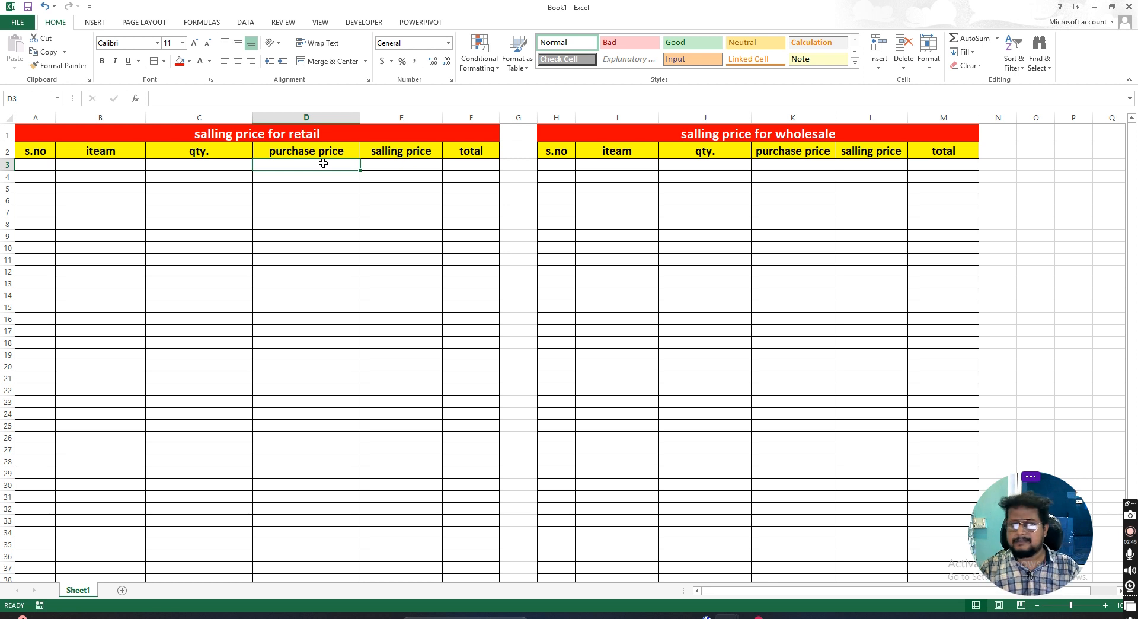
{"action": "left_click", "coordinate": [303, 153]}
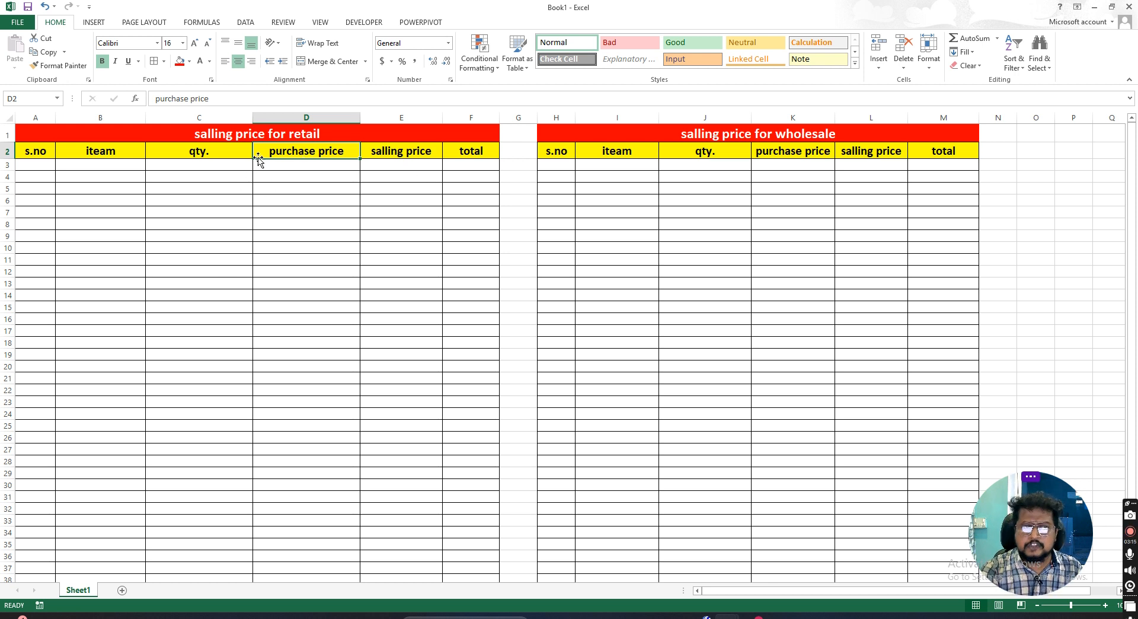
{"action": "left_click", "coordinate": [289, 137]}
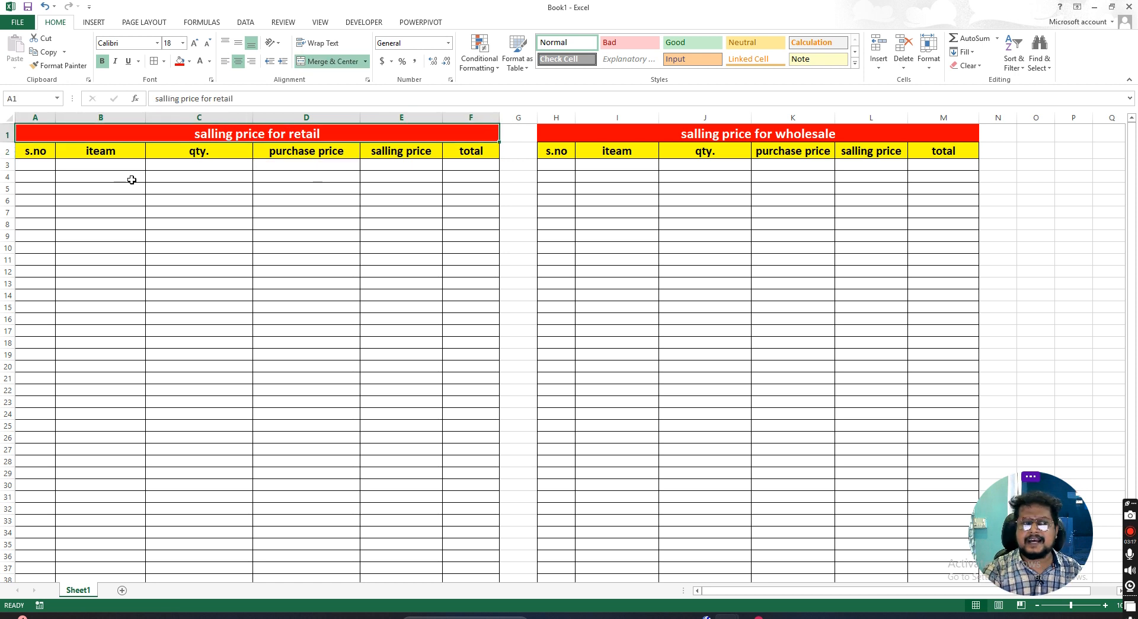
{"action": "left_click", "coordinate": [276, 172]}
{"action": "left_click", "coordinate": [113, 164]}
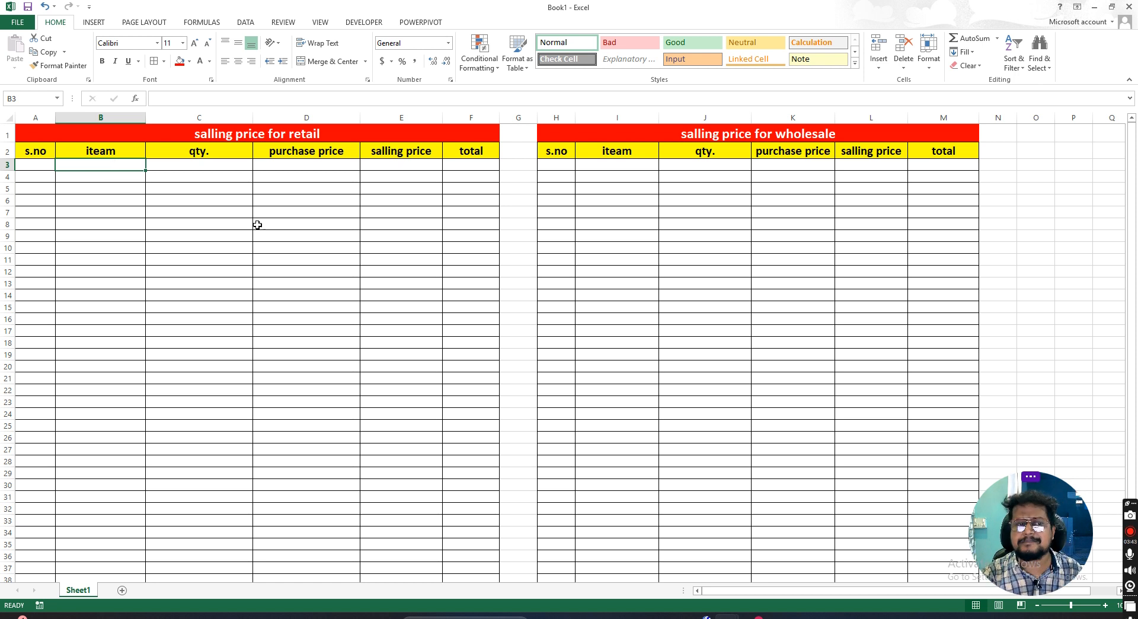
{"action": "left_click", "coordinate": [321, 153]}
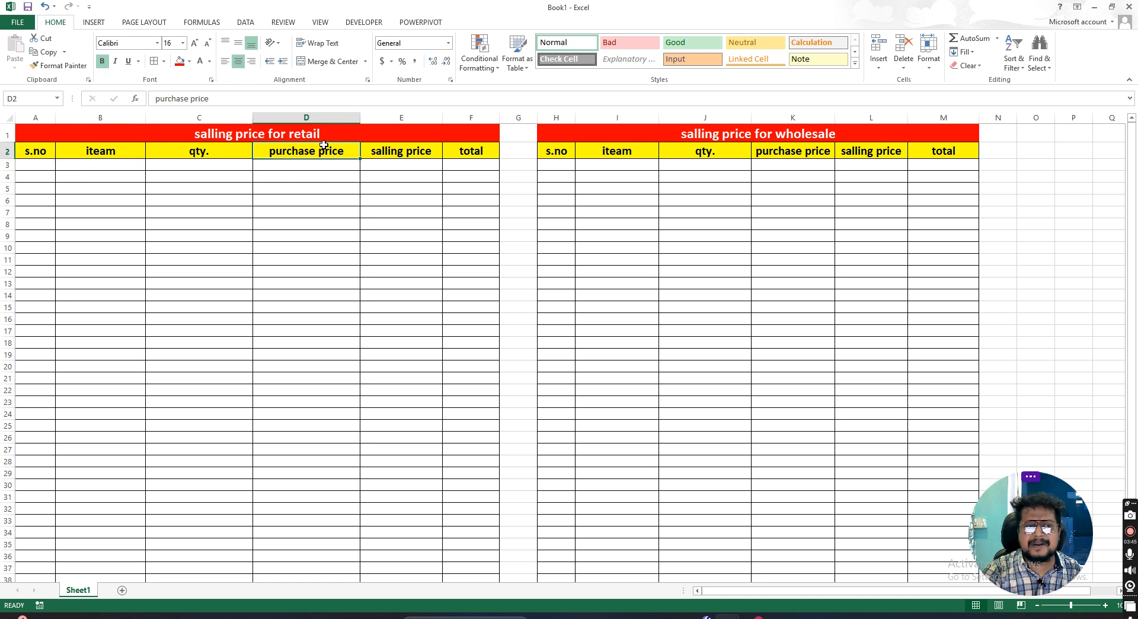
{"action": "left_click", "coordinate": [320, 117]}
{"action": "left_click", "coordinate": [312, 162]}
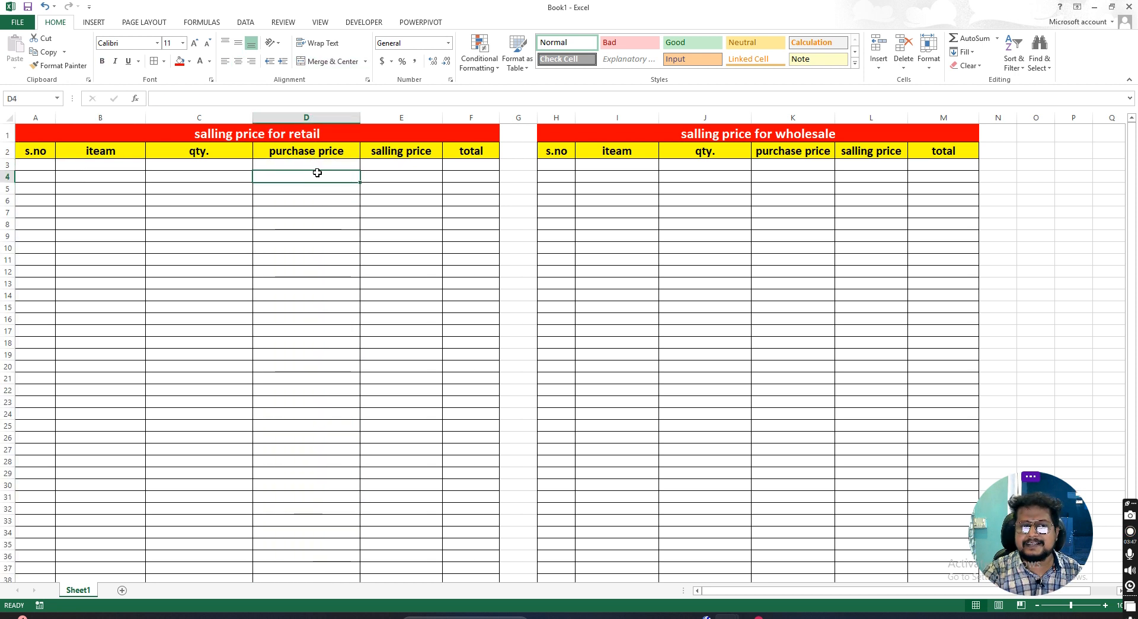
{"action": "left_click", "coordinate": [370, 161]}
{"action": "left_click", "coordinate": [319, 162]}
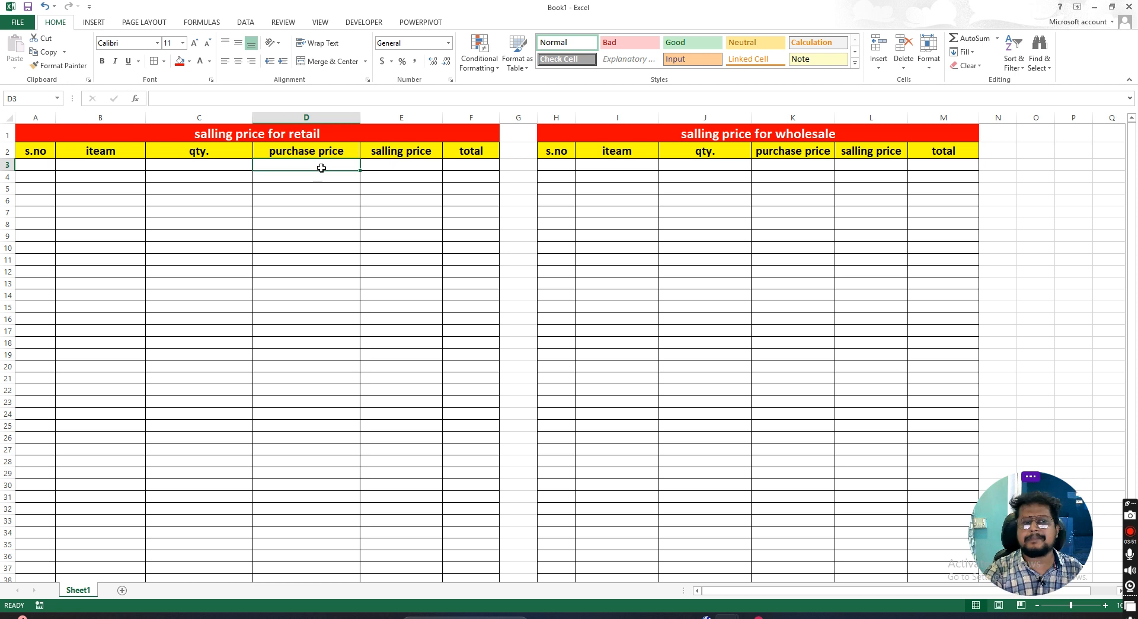
{"action": "left_click", "coordinate": [387, 163]}
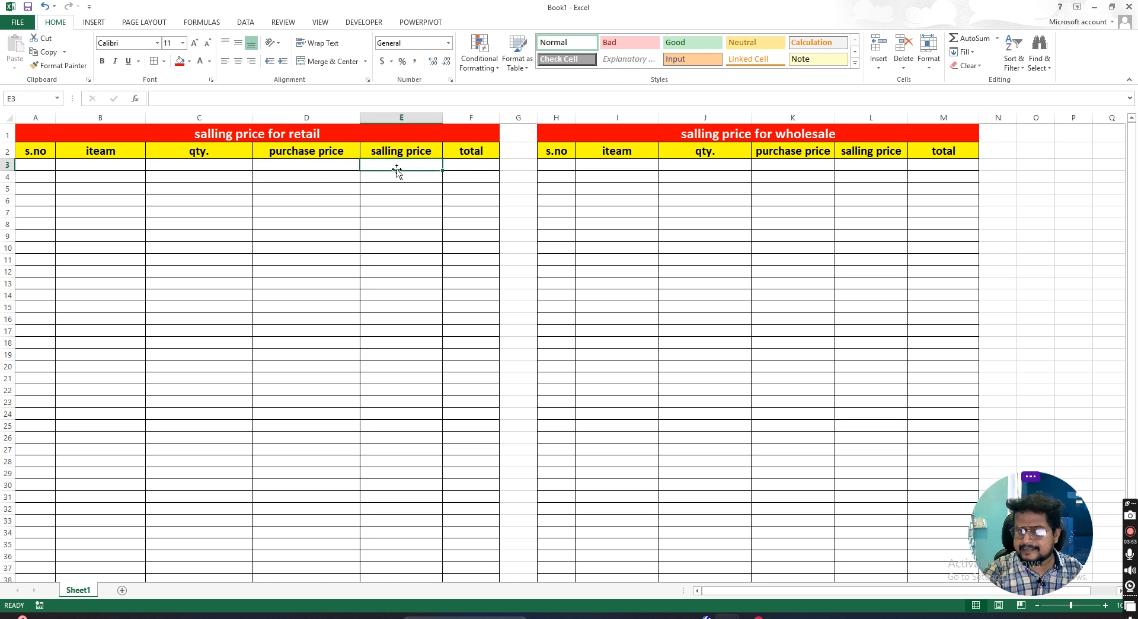
{"action": "left_click", "coordinate": [313, 167]}
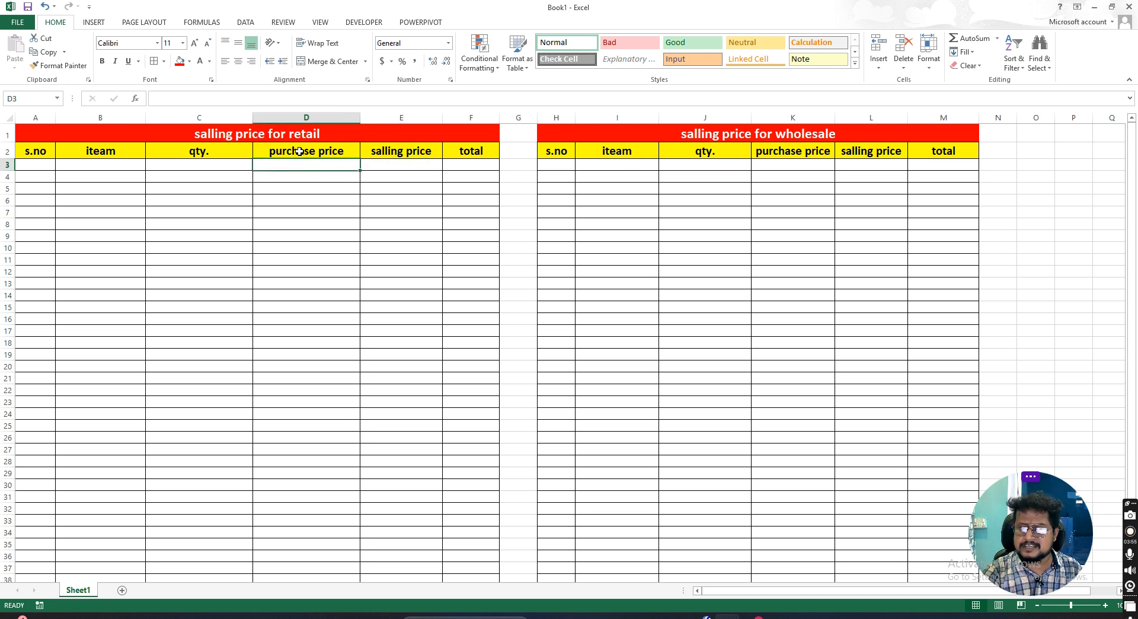
- Number the retail table's s.no column from 1 to 32 in A3:A34 and centre the numbers
{"action": "left_click", "coordinate": [37, 167]}
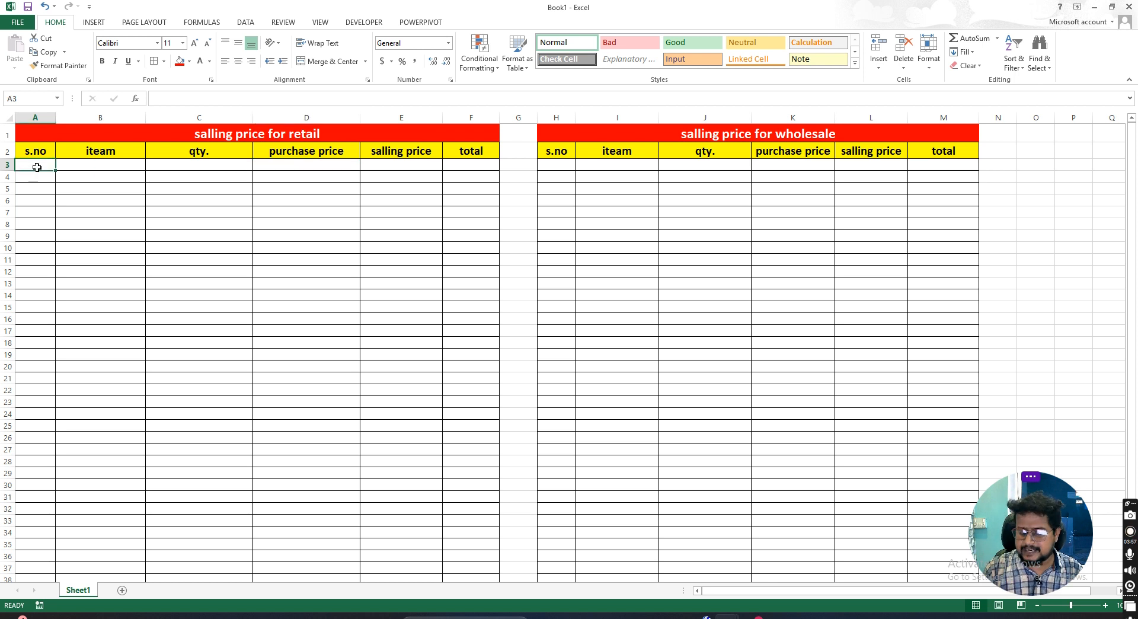
{"action": "type", "text": "1"}
{"action": "key", "text": "Return"}
{"action": "type", "text": "2"}
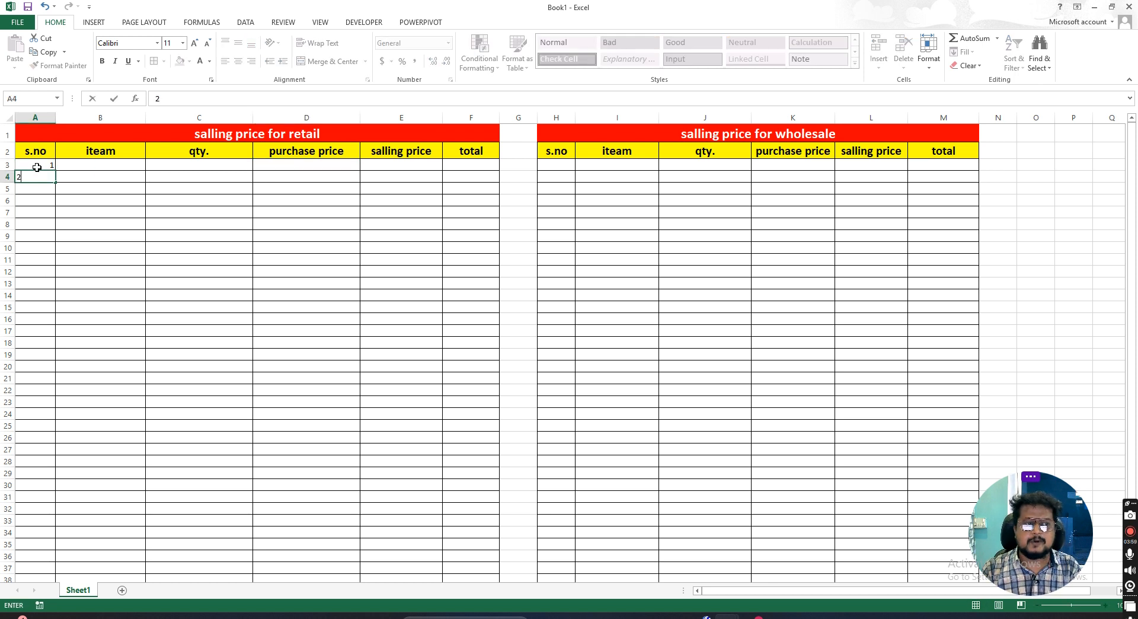
{"action": "key", "text": "Return"}
{"action": "left_click_drag", "start_coordinate": [38, 167], "coordinate": [49, 525]}
{"action": "left_click_drag", "start_coordinate": [41, 166], "coordinate": [47, 532]}
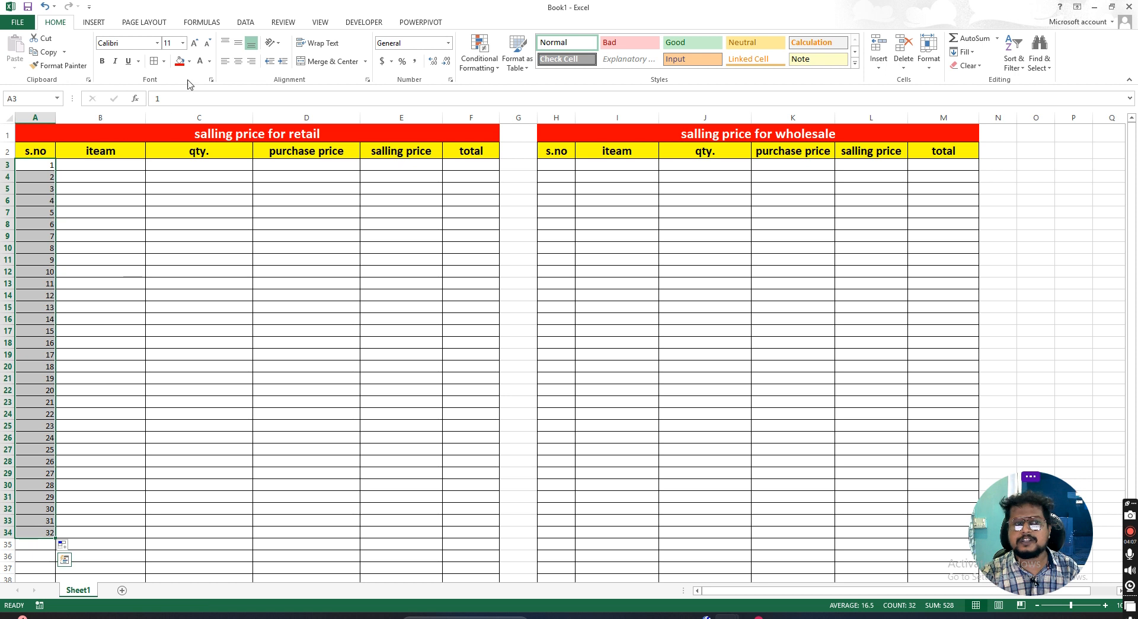
{"action": "left_click", "coordinate": [238, 62]}
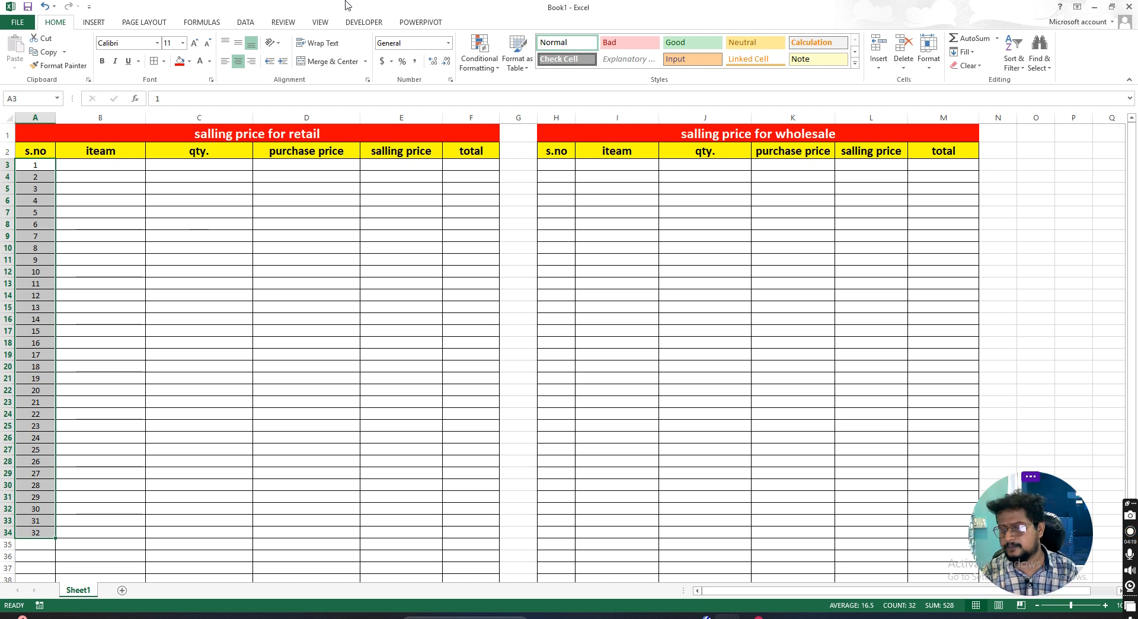
- Enter IRON, SWITCH and BULB as the first three retail items in cells B3 to B5
{"action": "left_click", "coordinate": [107, 164]}
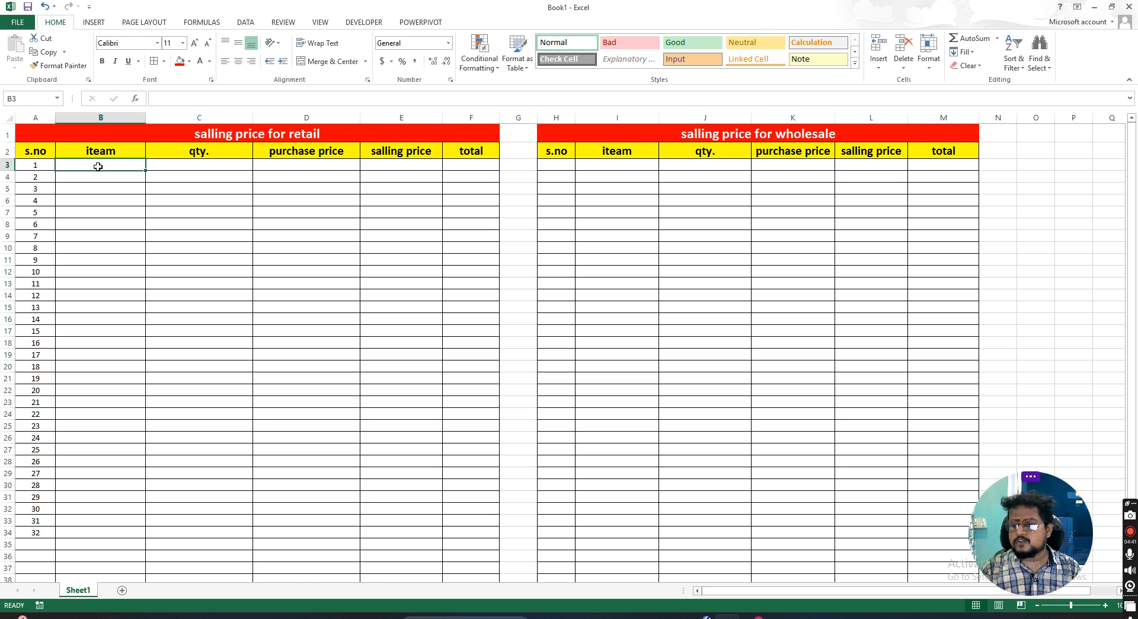
{"action": "type", "text": "IRON"}
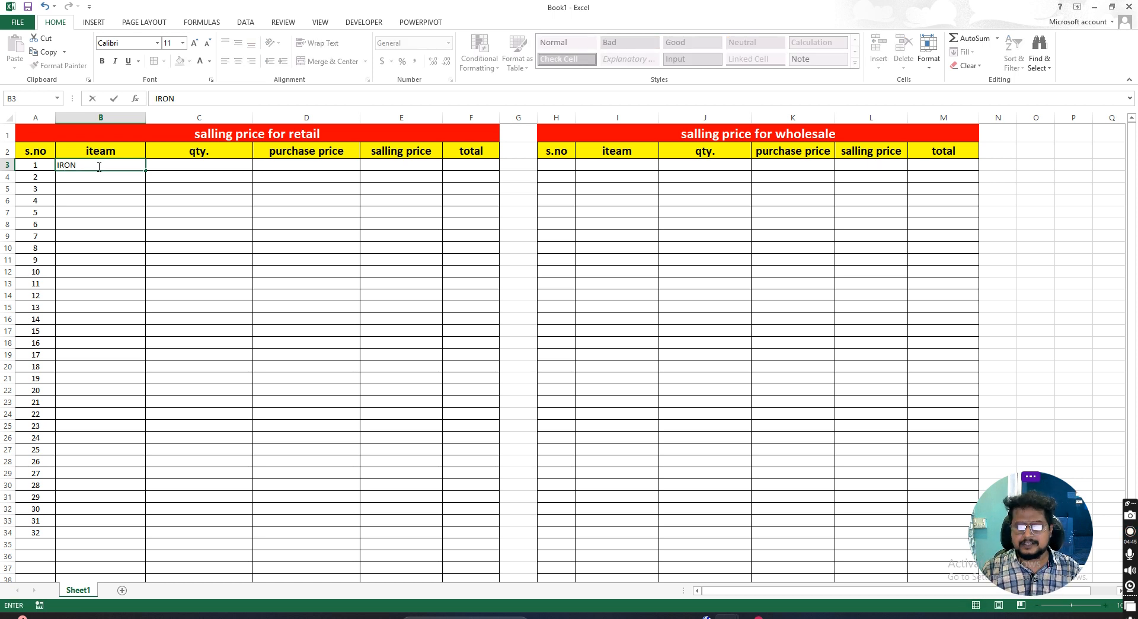
{"action": "key", "text": "Return"}
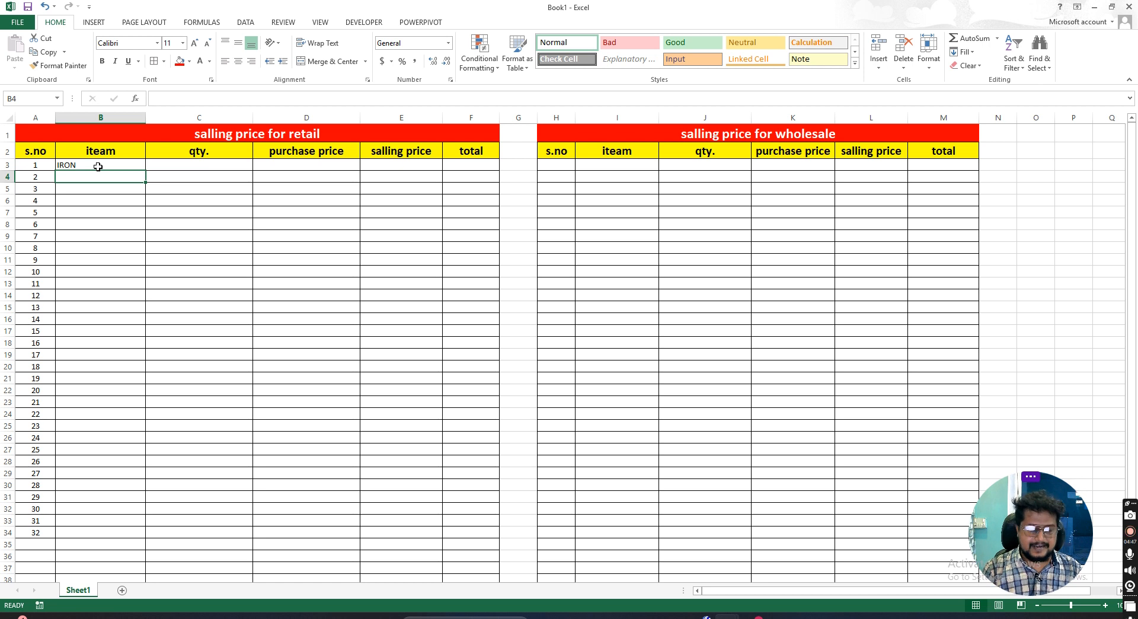
{"action": "type", "text": "W"}
{"action": "key", "text": "BackSpace"}
{"action": "type", "text": "S"}
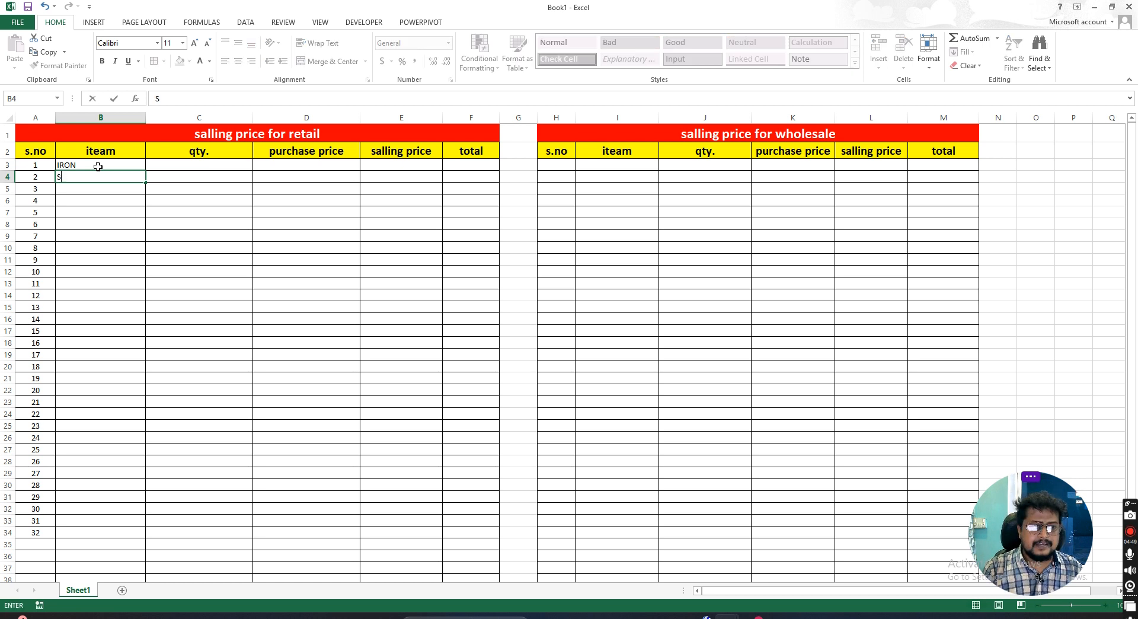
{"action": "type", "text": "WITCH"}
{"action": "key", "text": "Return"}
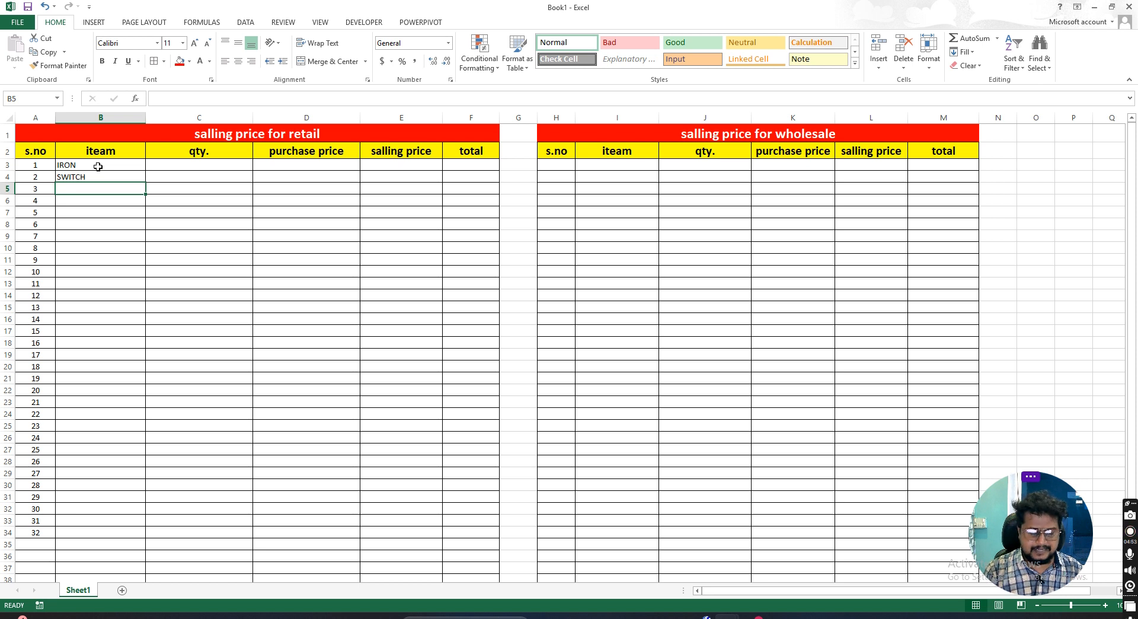
{"action": "type", "text": "BULB"}
{"action": "key", "text": "Return"}
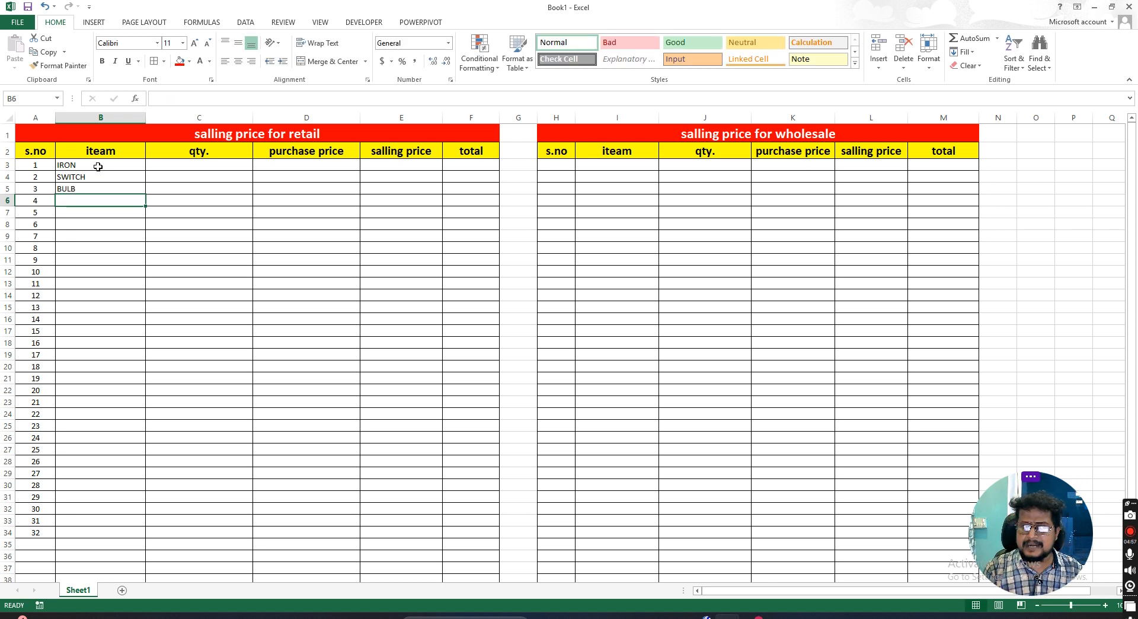
- Add CPU, MOTHER BOARD, SSD and RAM to the retail item column in cells B6 to B9
{"action": "type", "text": "CPU"}
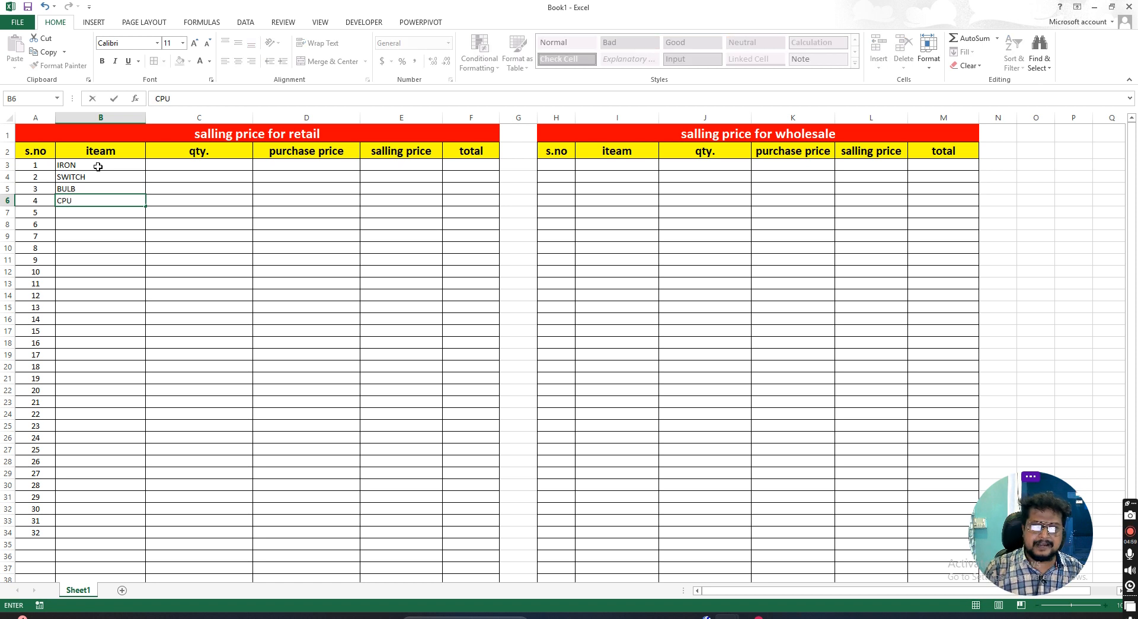
{"action": "key", "text": "Return"}
{"action": "type", "text": "MOTHER BOARD"}
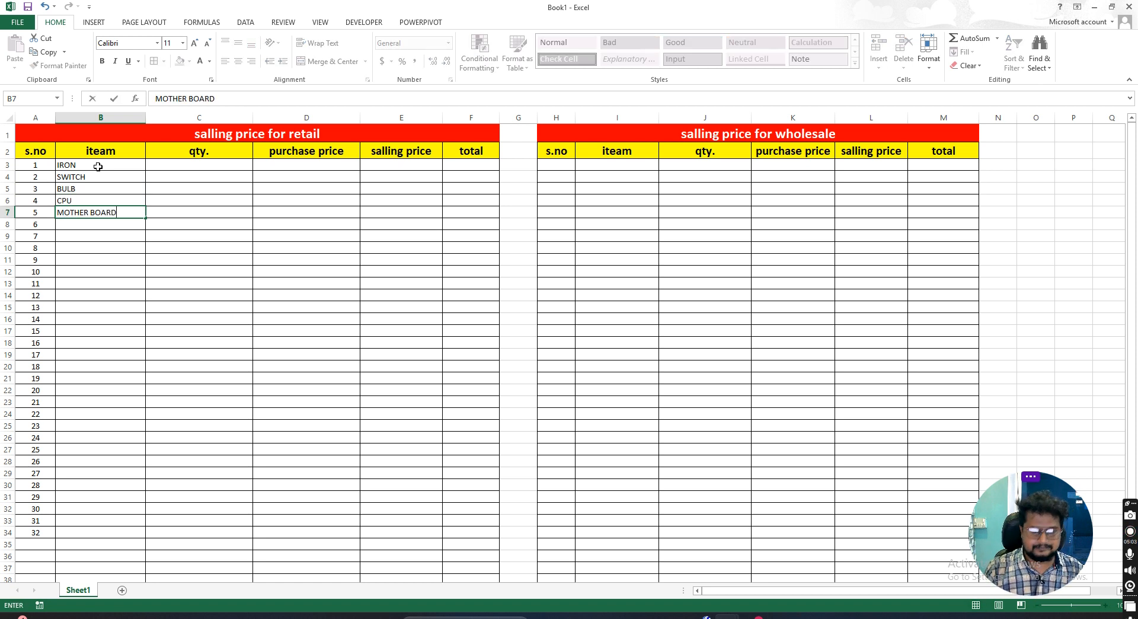
{"action": "key", "text": "Return"}
{"action": "type", "text": "SSD"}
{"action": "key", "text": "Return"}
{"action": "type", "text": "RAM"}
{"action": "key", "text": "Return"}
- Enter HDD 512 GB as the eighth retail item in cell B10
{"action": "type", "text": "HDD"}
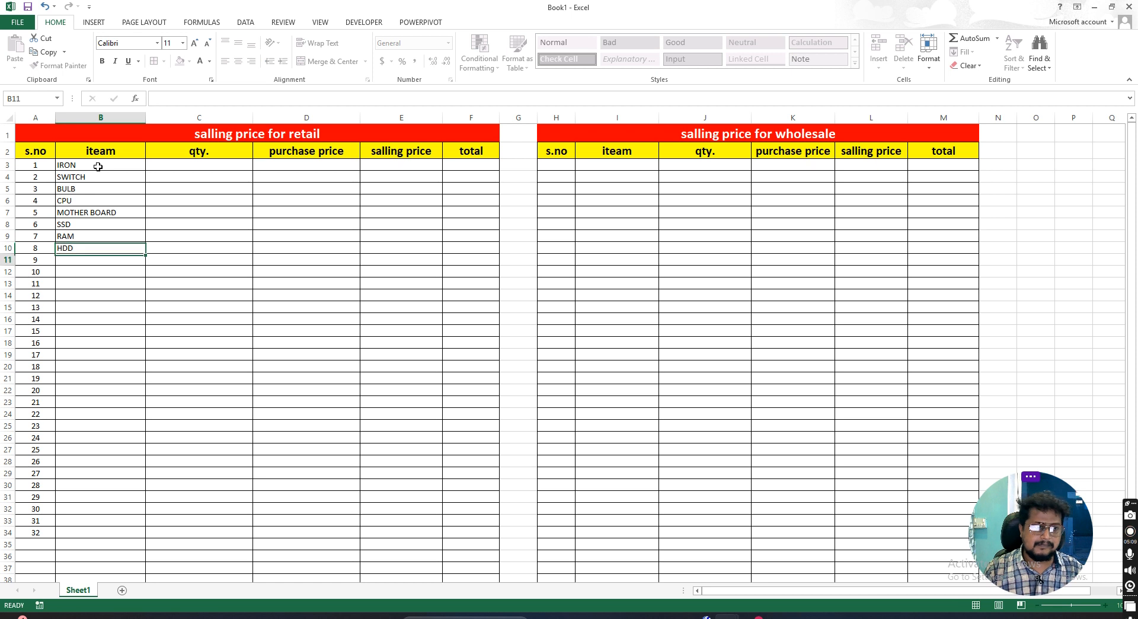
{"action": "key", "text": "Return"}
{"action": "key", "text": "Up"}
{"action": "type", "text": "HDD 500"}
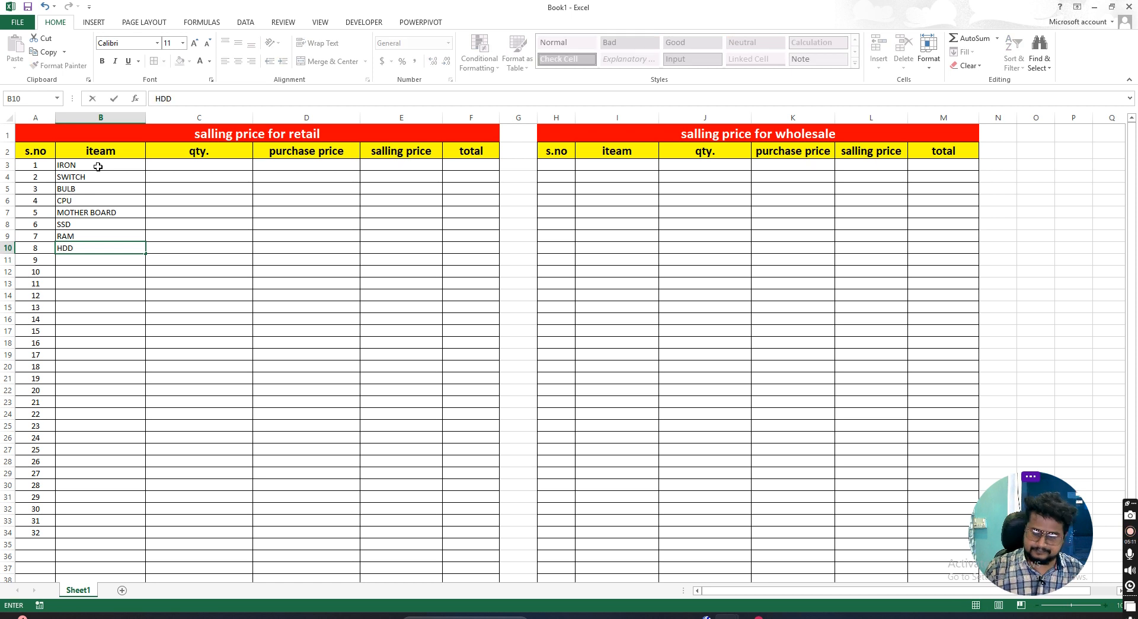
{"action": "type", "text": "GB"}
{"action": "key", "text": "BackSpace"}
{"action": "key", "text": "BackSpace"}
{"action": "key", "text": "BackSpace"}
{"action": "key", "text": "BackSpace"}
{"action": "type", "text": "12"}
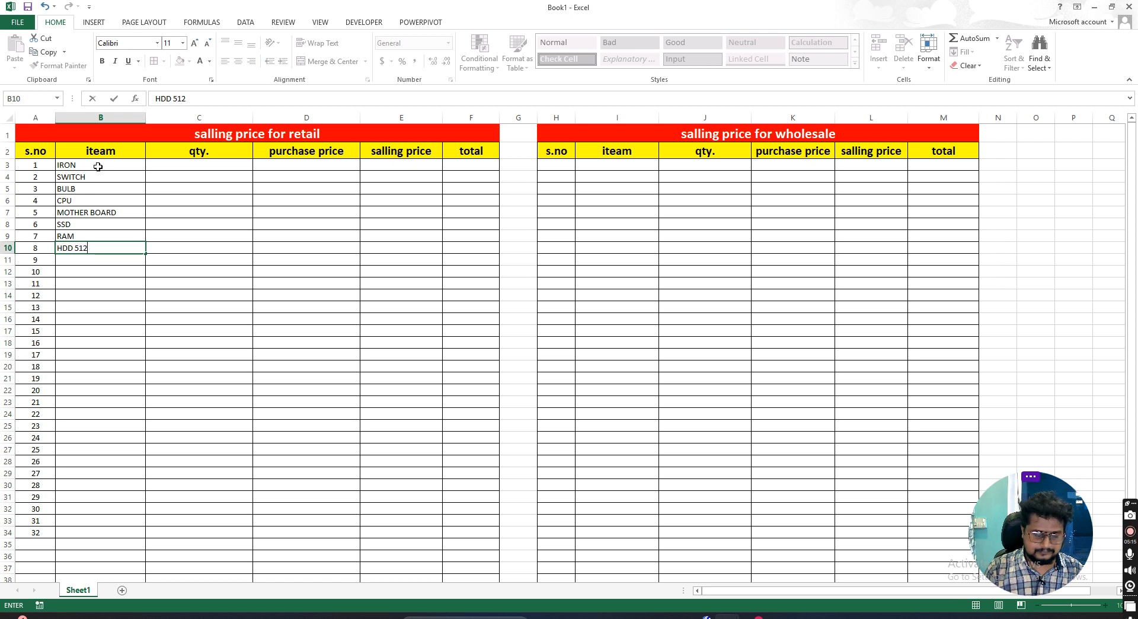
{"action": "type", "text": " GB"}
{"action": "key", "text": "Return"}
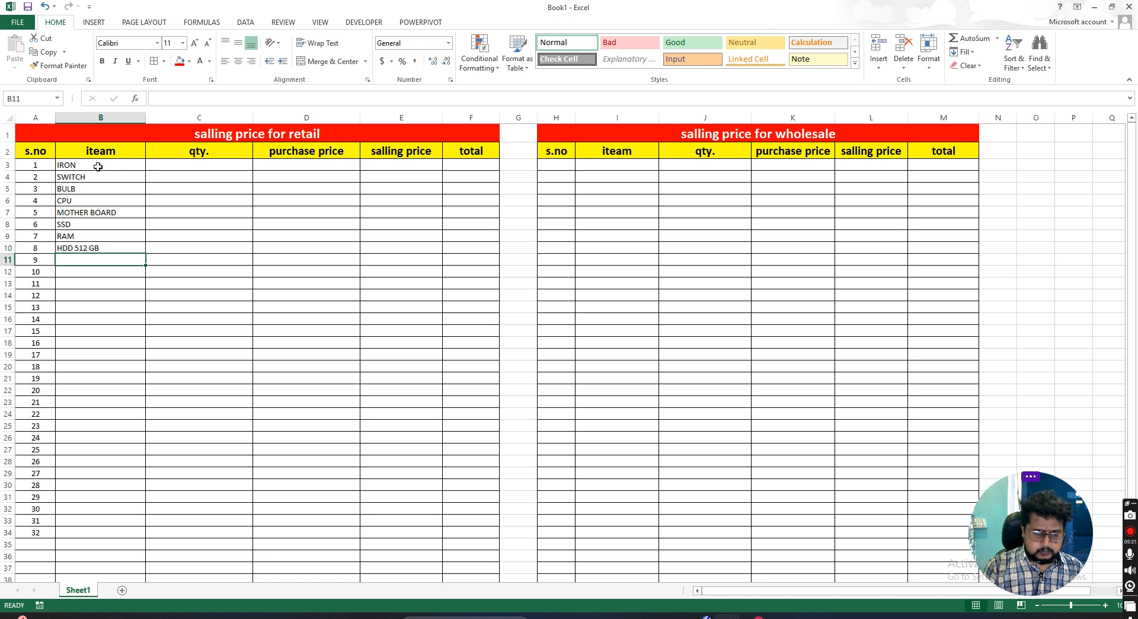
- Enter MOUSE and KEYBOARD as the ninth and tenth retail items in cells B11 and B12
{"action": "type", "text": "MOUSE"}
{"action": "key", "text": "Return"}
{"action": "type", "text": "KEYBOARD"}
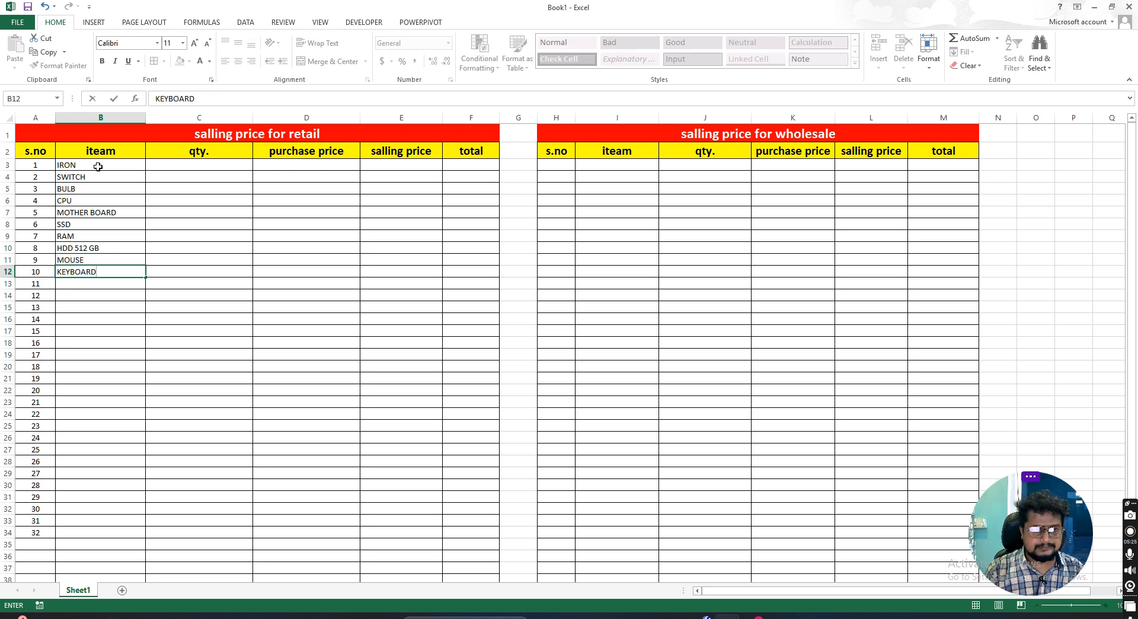
{"action": "key", "text": "Tab"}
- Fill the retail quantities in C3:C12 with a series from 20 to 110 in increments of 10
{"action": "left_click", "coordinate": [199, 164]}
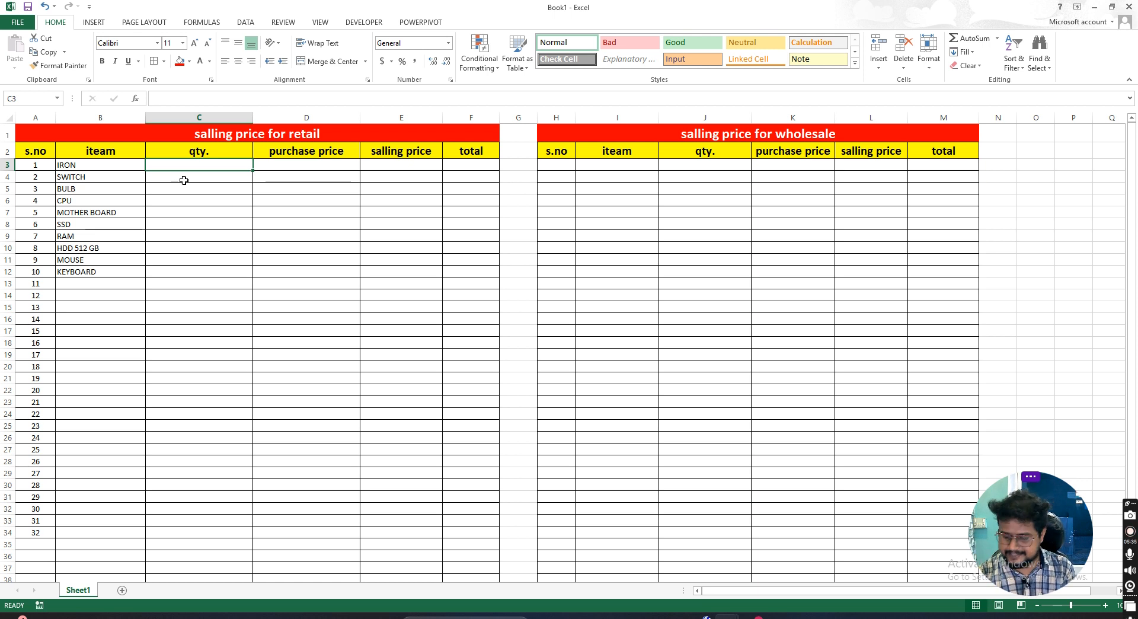
{"action": "type", "text": "20"}
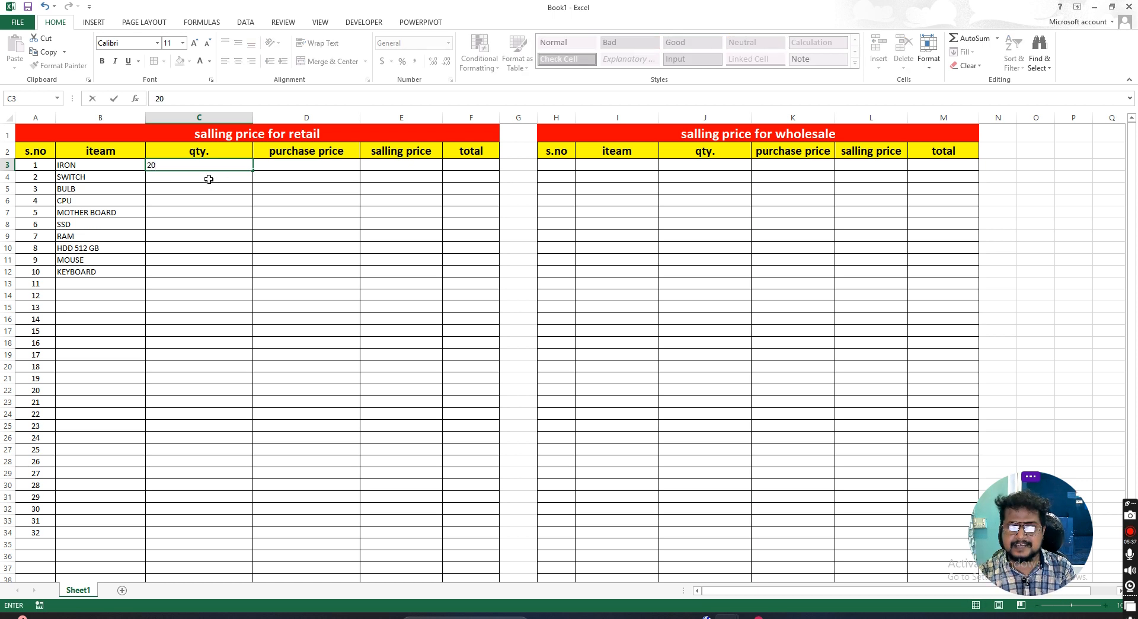
{"action": "key", "text": "Return"}
{"action": "type", "text": "32"}
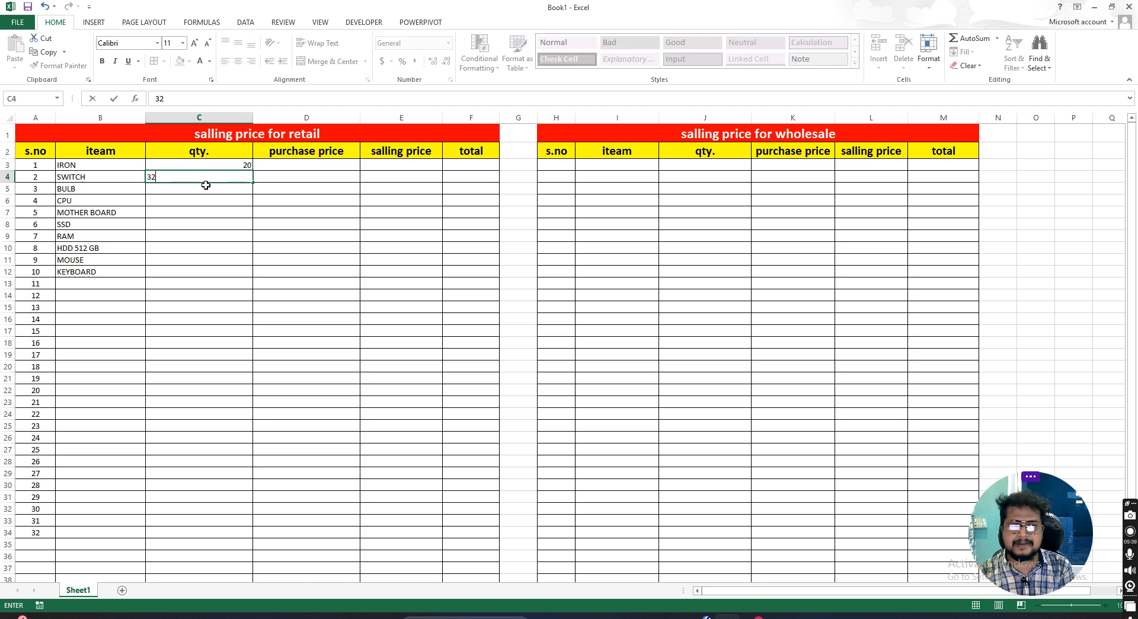
{"action": "key", "text": "BackSpace"}
{"action": "type", "text": "0"}
{"action": "left_click_drag", "start_coordinate": [243, 166], "coordinate": [254, 275]}
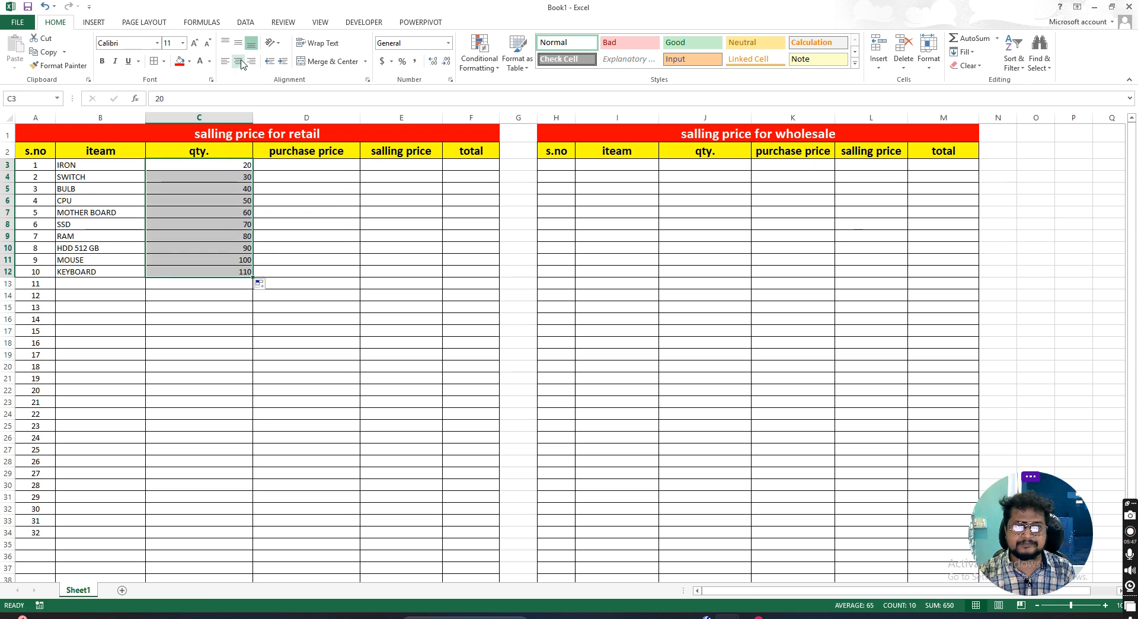
- Centre the quantities in C3:C12 and narrow column C
{"action": "left_click", "coordinate": [238, 61]}
{"action": "left_click_drag", "start_coordinate": [252, 117], "coordinate": [226, 126]}
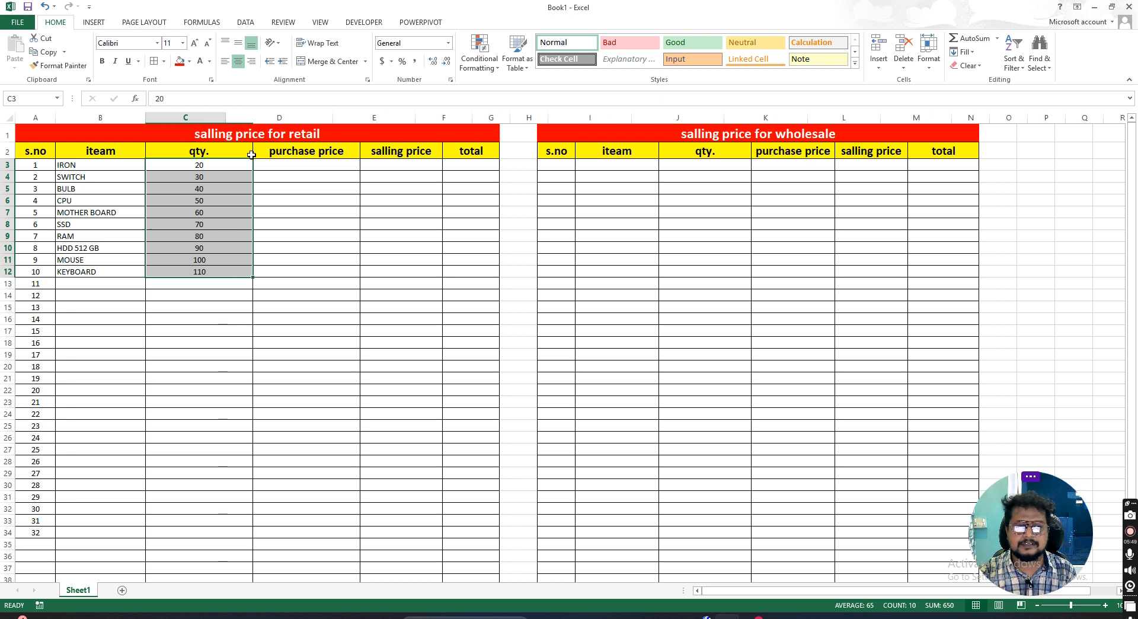
{"action": "left_click", "coordinate": [240, 168]}
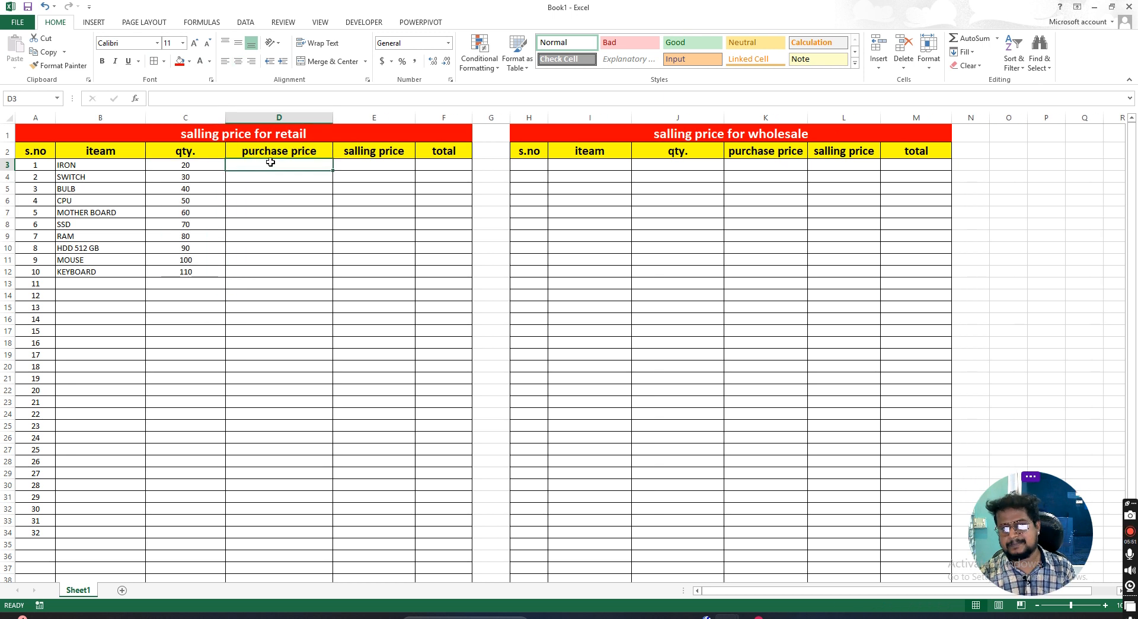
- Enter retail purchase prices of 250 for IRON, 12 for SWITCH and 20 for BULB in D3 to D5
{"action": "left_click", "coordinate": [110, 165]}
{"action": "left_click", "coordinate": [268, 163]}
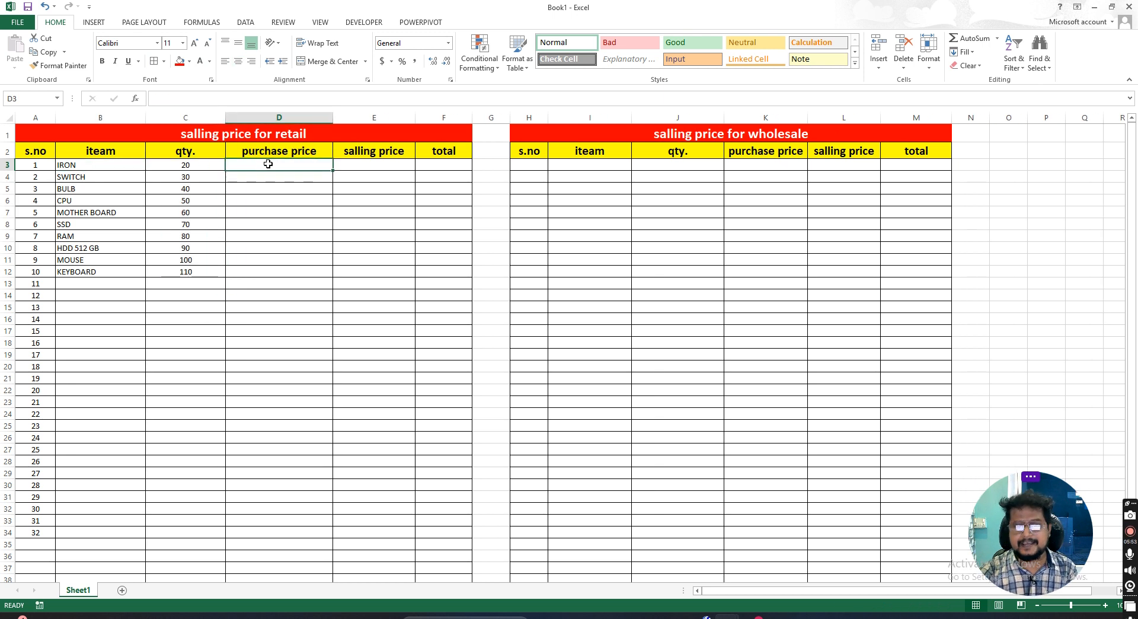
{"action": "type", "text": "250"}
{"action": "key", "text": "Return"}
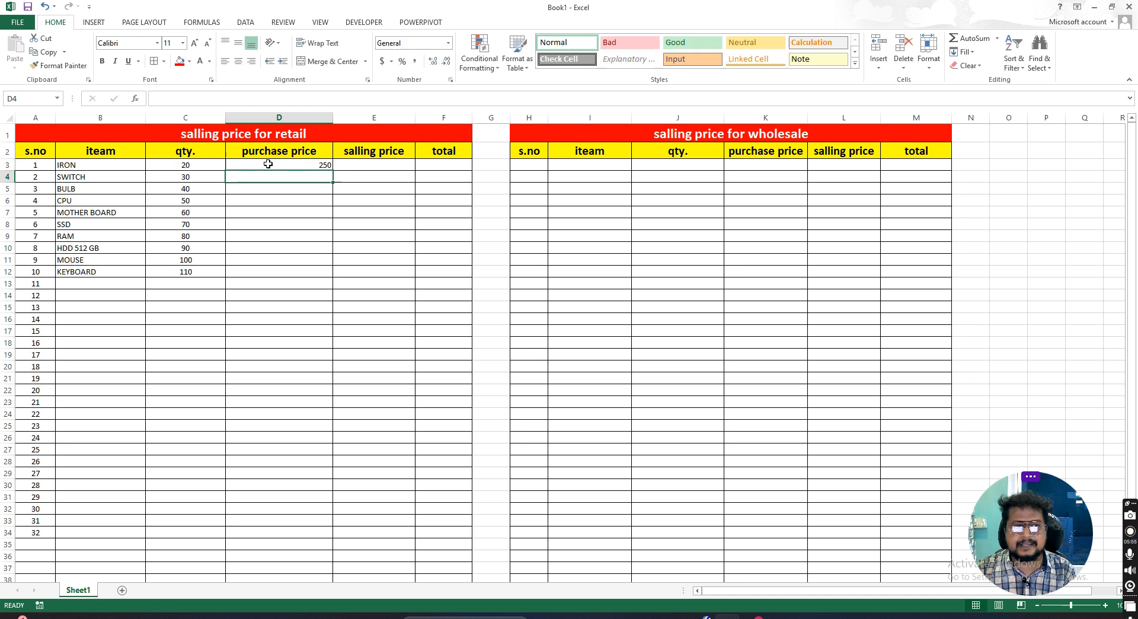
{"action": "type", "text": "12"}
{"action": "key", "text": "Return"}
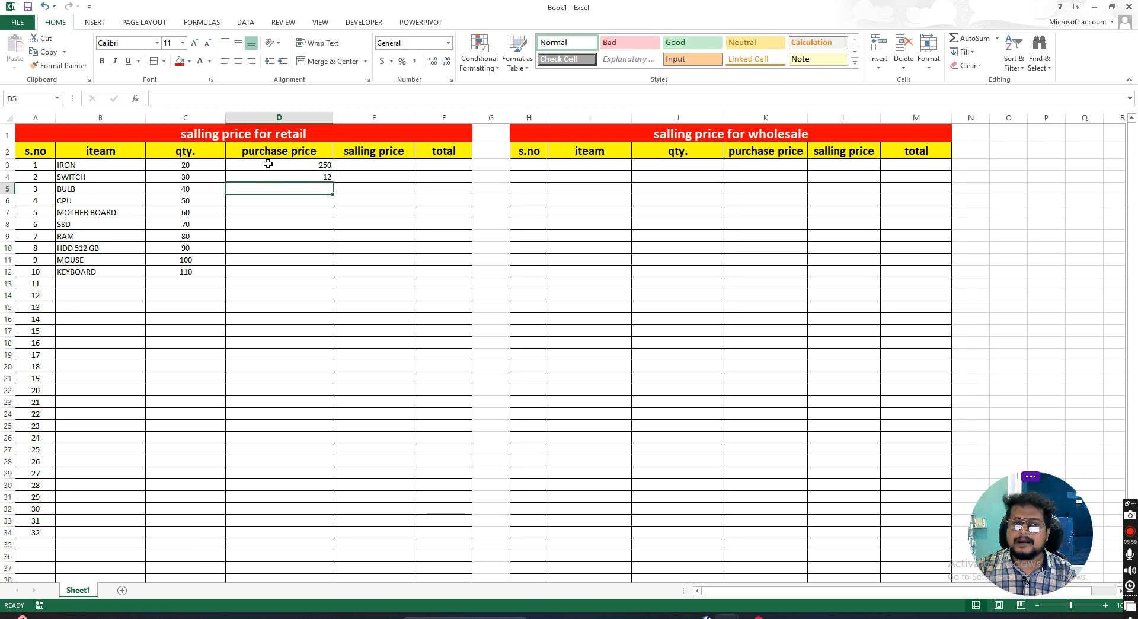
{"action": "type", "text": "20"}
{"action": "key", "text": "Return"}
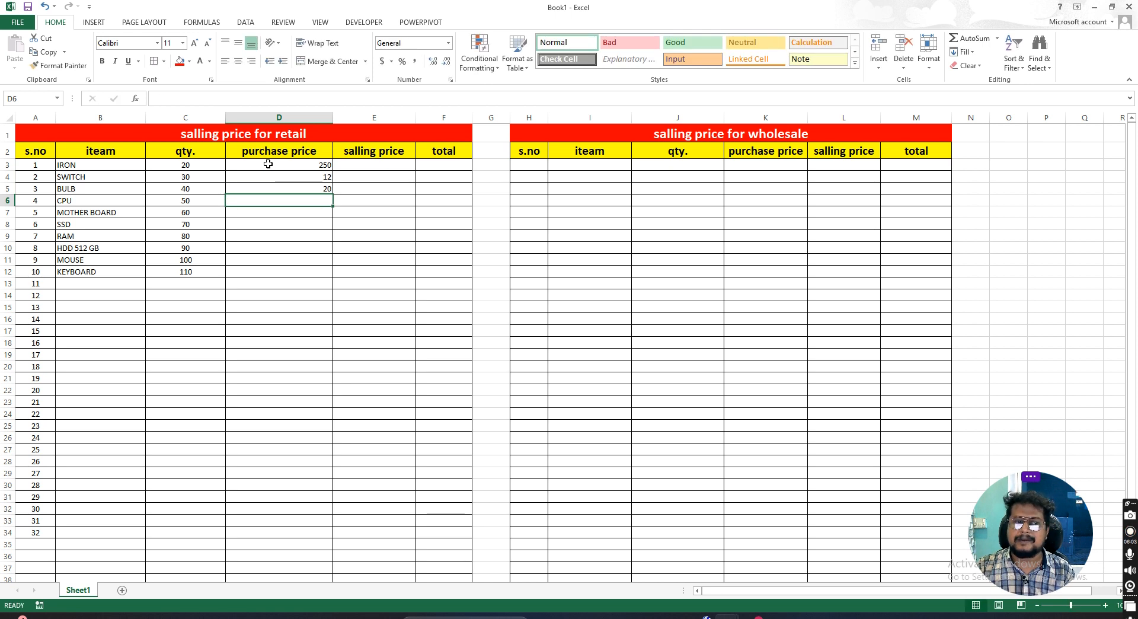
- Enter purchase prices 6000, 2500, 1500 and 400 for CPU, MOTHER BOARD, SSD and RAM in D6 to D9
{"action": "type", "text": "6000"}
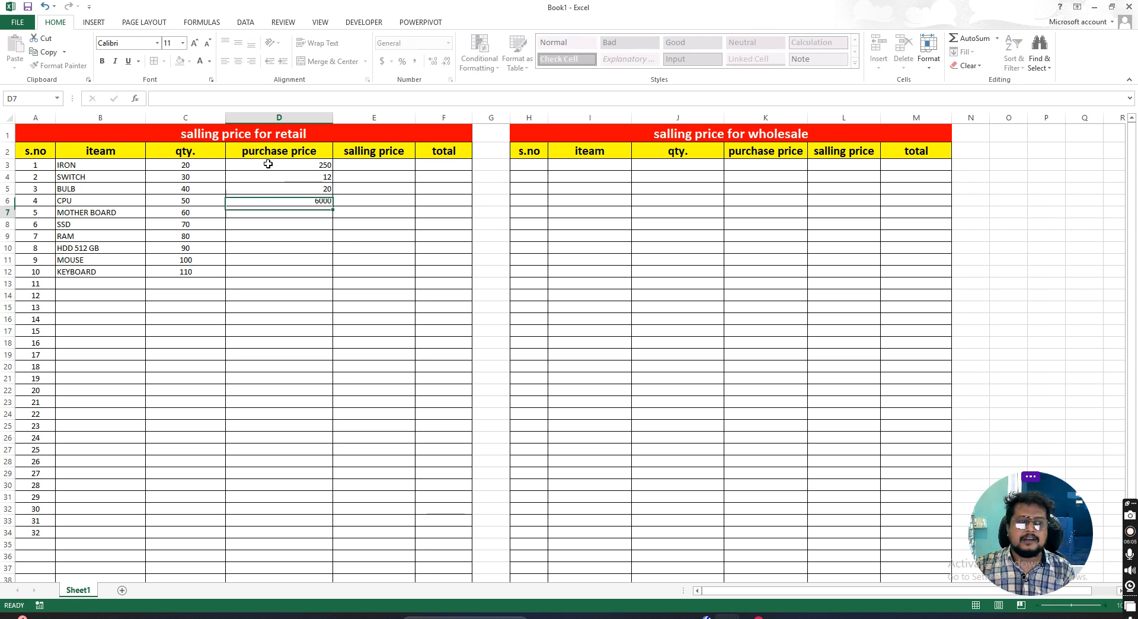
{"action": "key", "text": "Return"}
{"action": "type", "text": "2500"}
{"action": "key", "text": "Return"}
{"action": "type", "text": "1500"}
{"action": "key", "text": "Return"}
{"action": "type", "text": "400"}
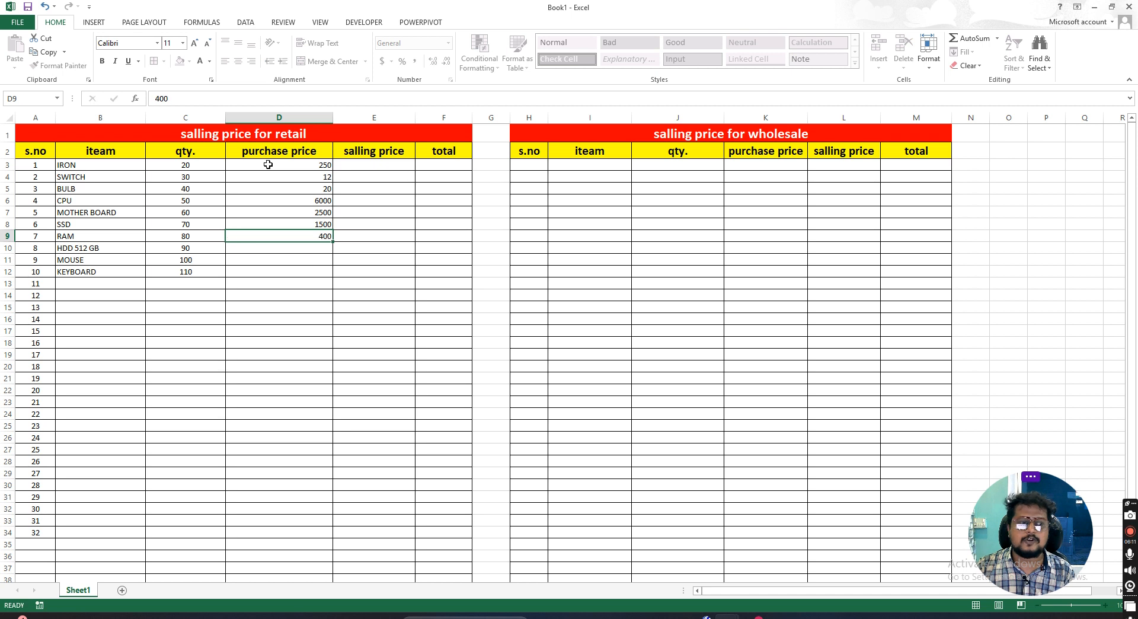
{"action": "key", "text": "Return"}
- Enter purchase prices 1200, 120 and 230 in D10 to D12 and centre the prices in D3:D12
{"action": "type", "text": "1200"}
{"action": "key", "text": "Return"}
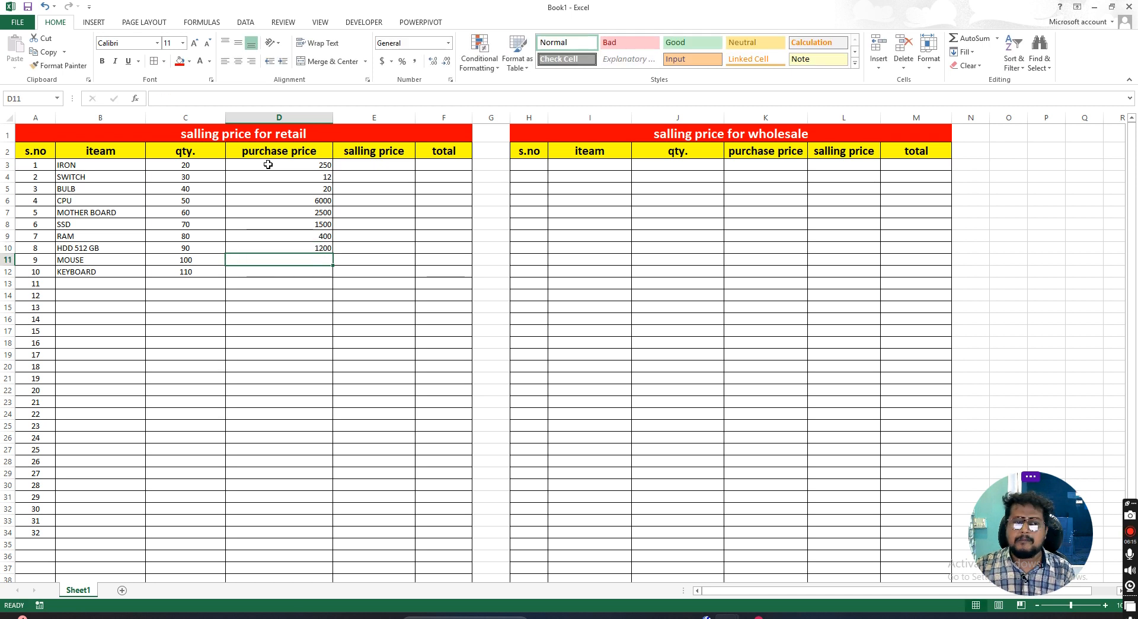
{"action": "type", "text": "120"}
{"action": "key", "text": "Return"}
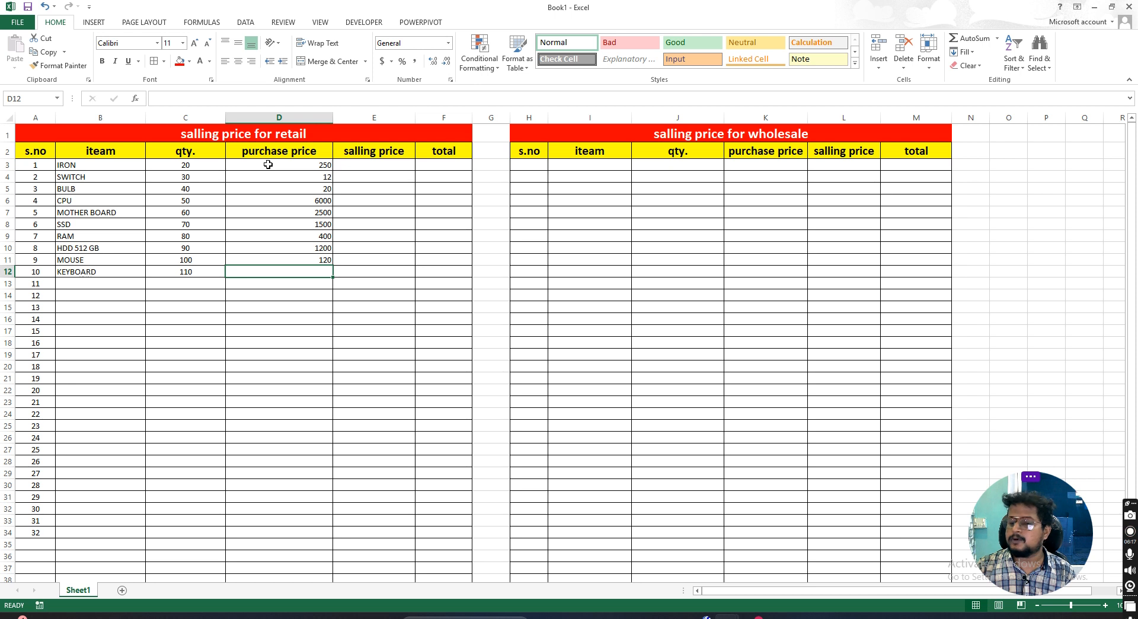
{"action": "type", "text": "230"}
{"action": "key", "text": "Return"}
{"action": "left_click_drag", "start_coordinate": [299, 164], "coordinate": [307, 270]}
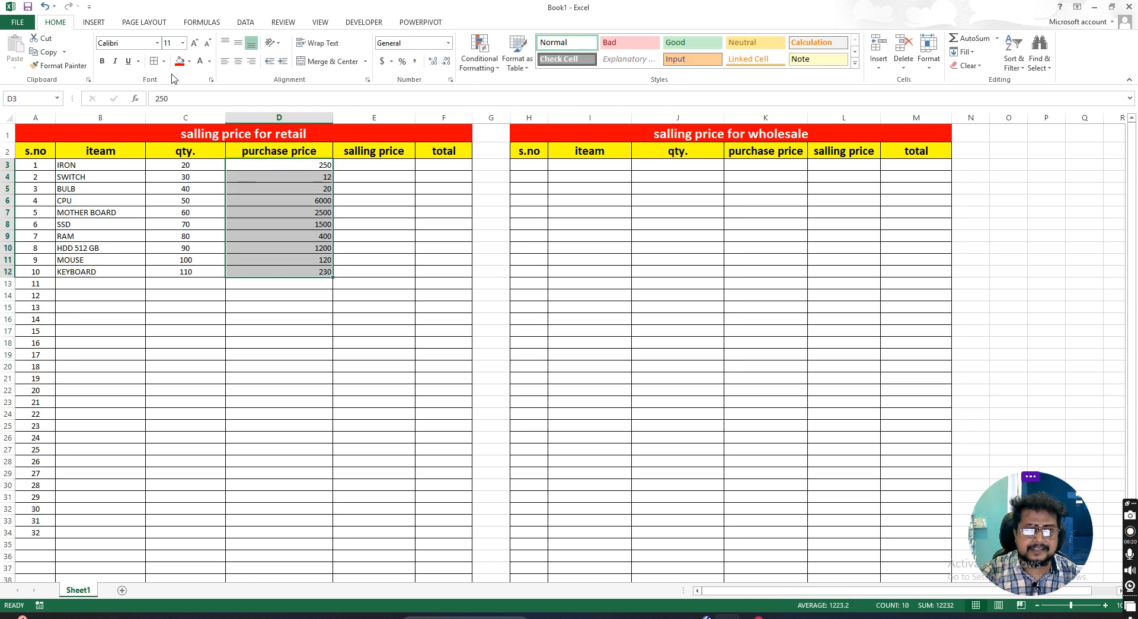
{"action": "left_click", "coordinate": [238, 61]}
- Calculate IRON's retail selling price with a 20% markup in E3 using the formula =D3*20/100+D3
{"action": "left_click", "coordinate": [369, 168]}
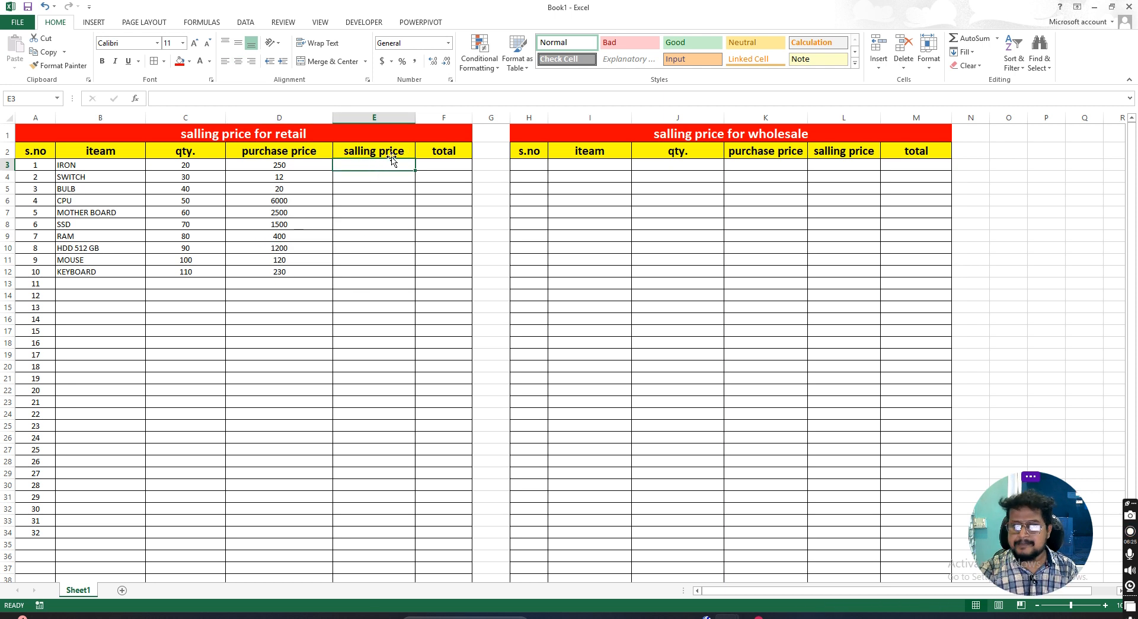
{"action": "left_click_drag", "start_coordinate": [306, 165], "coordinate": [306, 261]}
{"action": "left_click", "coordinate": [389, 165]}
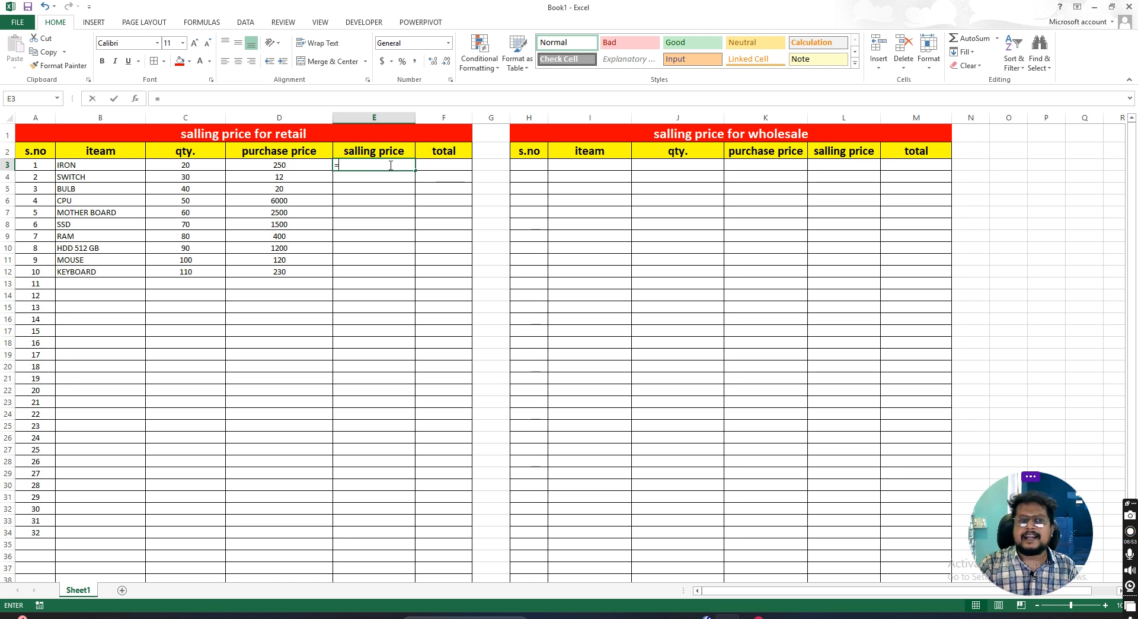
{"action": "type", "text": "="}
{"action": "left_click", "coordinate": [285, 166]}
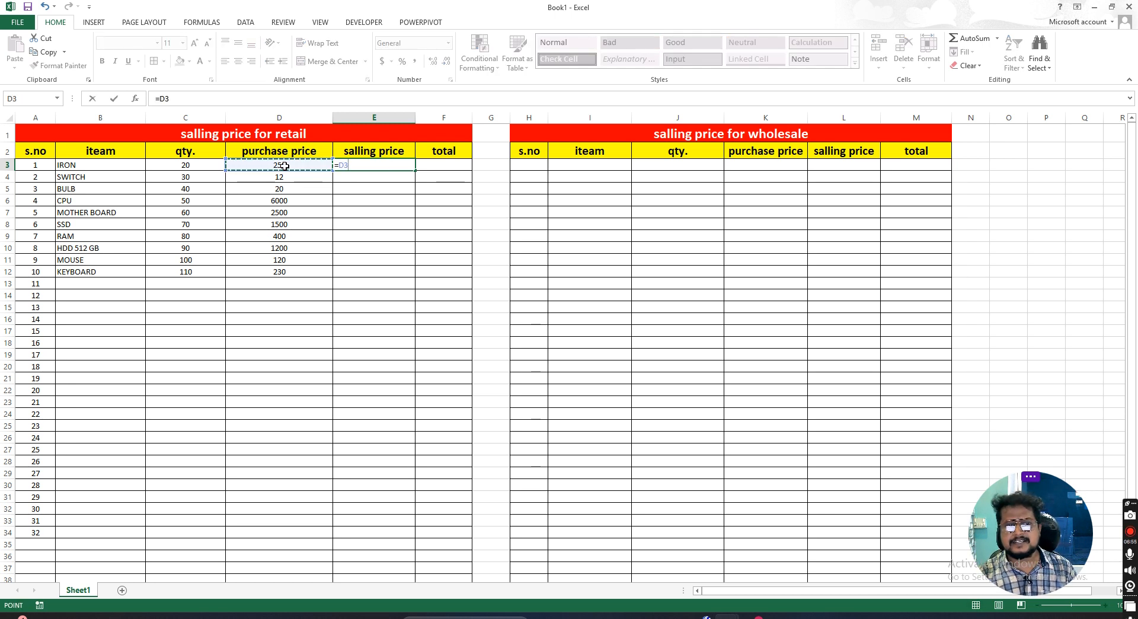
{"action": "type", "text": "*20/100"}
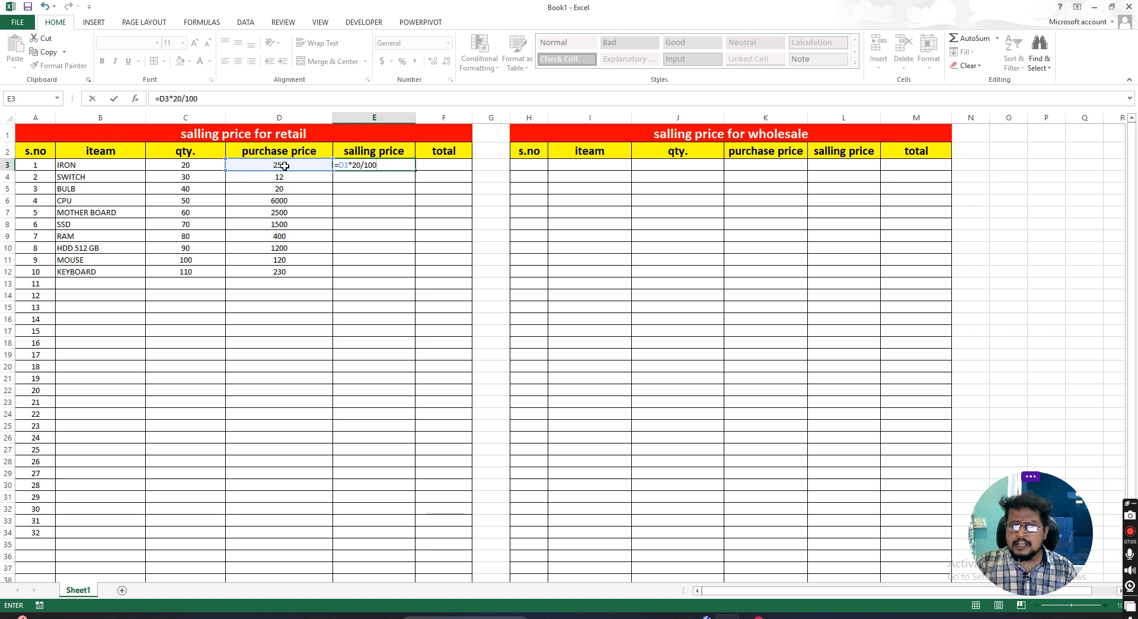
{"action": "left_click", "coordinate": [307, 165]}
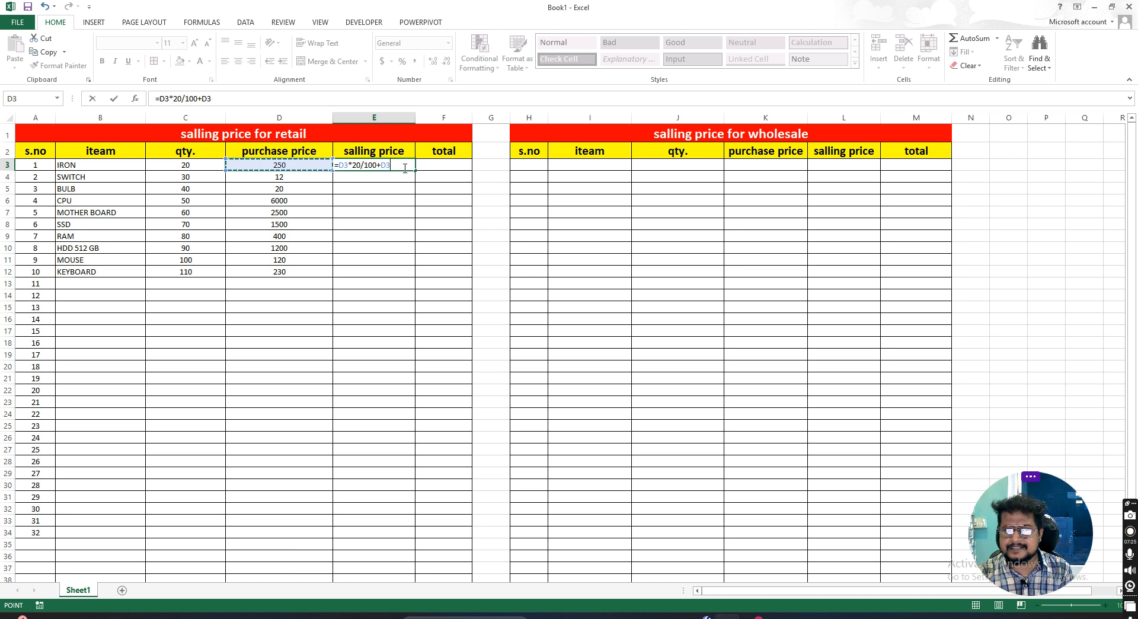
{"action": "key", "text": "Return"}
{"action": "key", "text": "Up"}
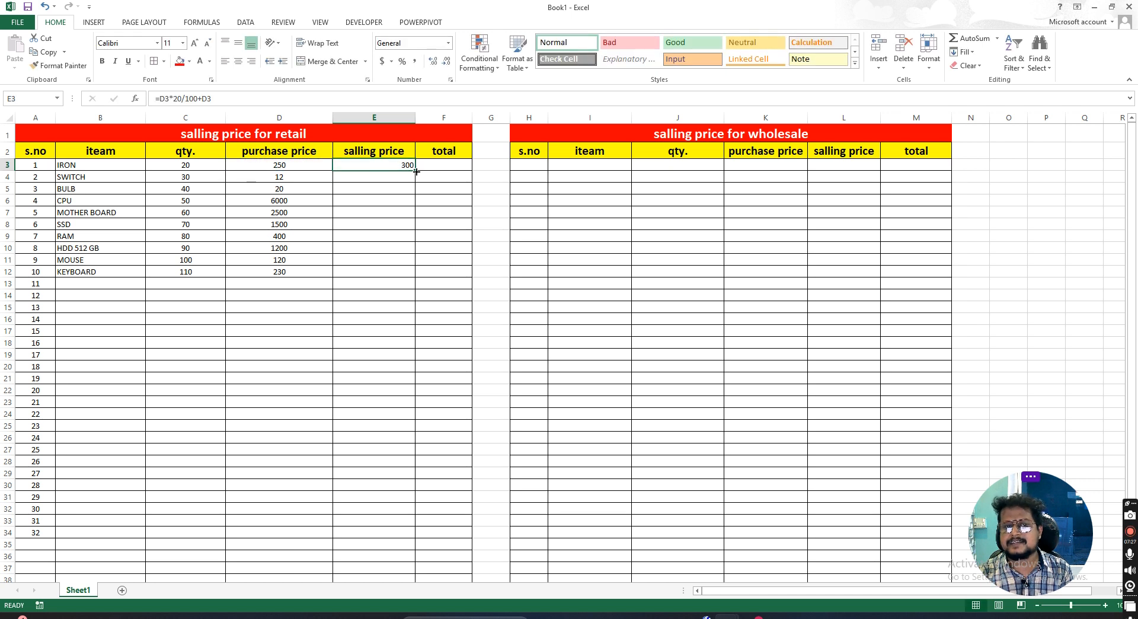
- Fill the selling price formula from E3 down to E12 and centre the values in E3:E12
{"action": "left_click_drag", "start_coordinate": [415, 171], "coordinate": [409, 276]}
{"action": "left_click", "coordinate": [438, 211]}
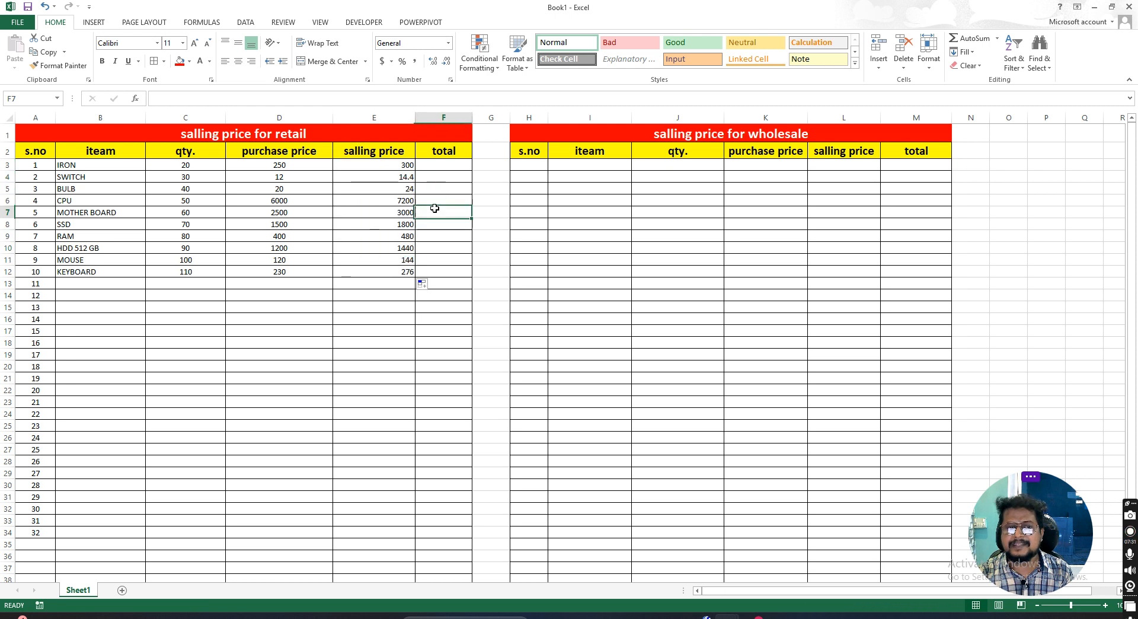
{"action": "left_click_drag", "start_coordinate": [402, 170], "coordinate": [407, 273]}
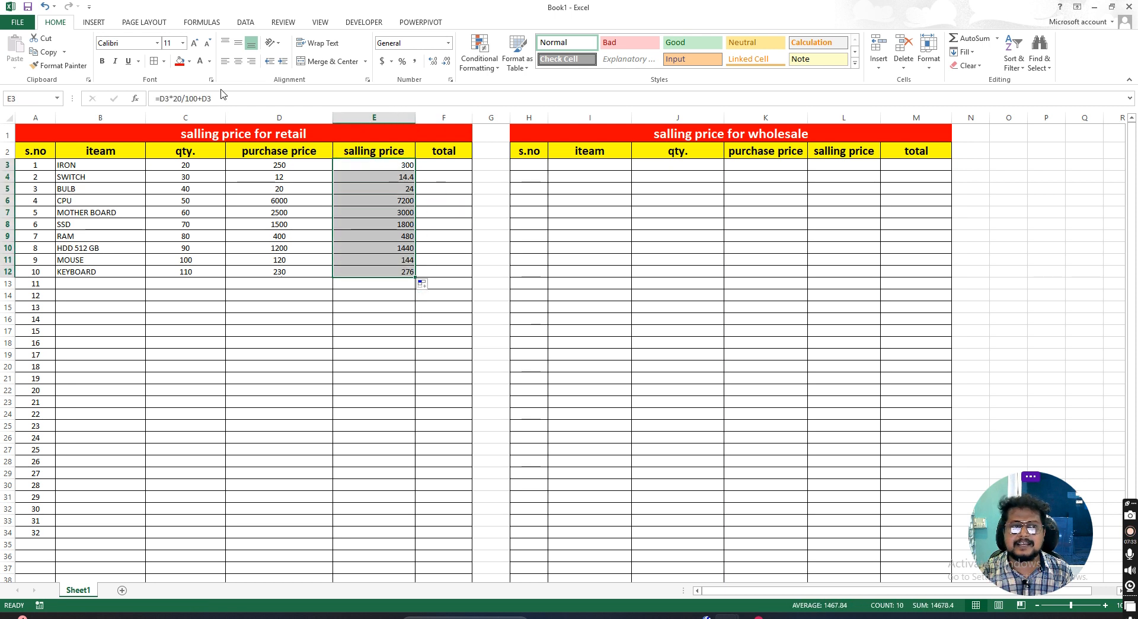
{"action": "left_click", "coordinate": [240, 60]}
{"action": "left_click", "coordinate": [394, 197]}
{"action": "left_click", "coordinate": [282, 169]}
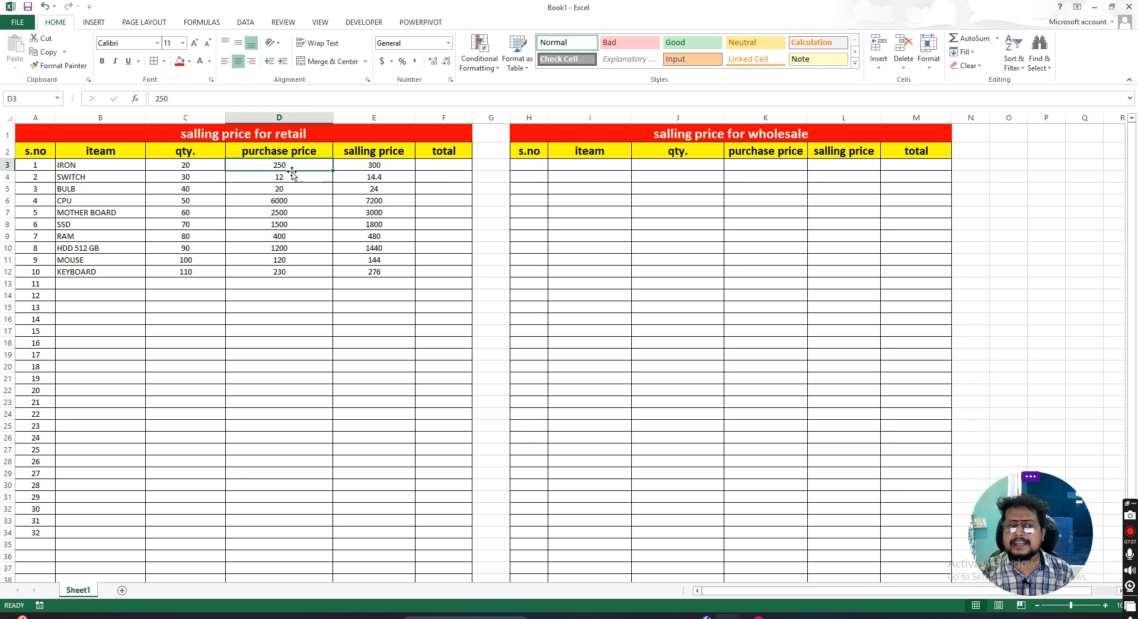
{"action": "left_click", "coordinate": [378, 168]}
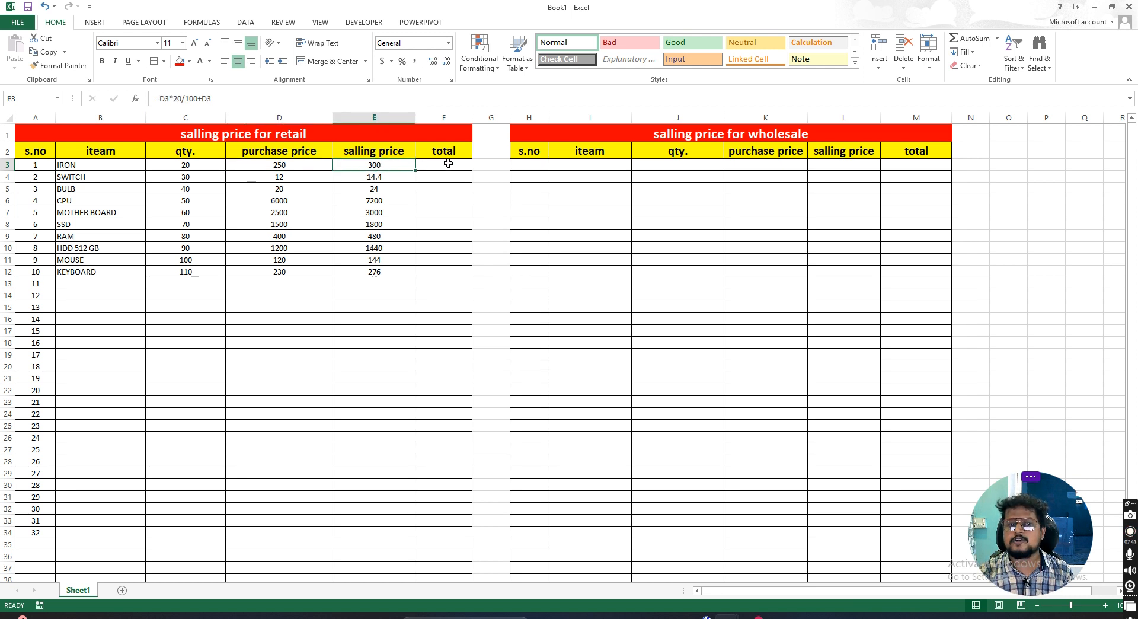
- Calculate IRON's retail total in F3 as selling price times quantity with the formula =E3*C3
{"action": "left_click", "coordinate": [448, 163]}
{"action": "type", "text": "="}
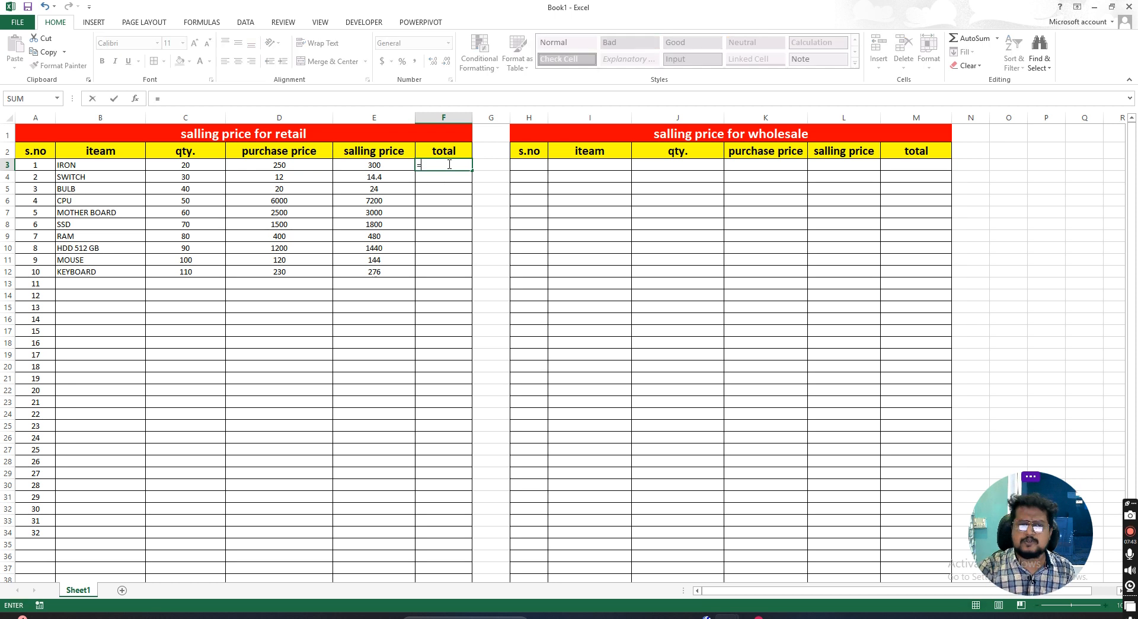
{"action": "left_click", "coordinate": [306, 164]}
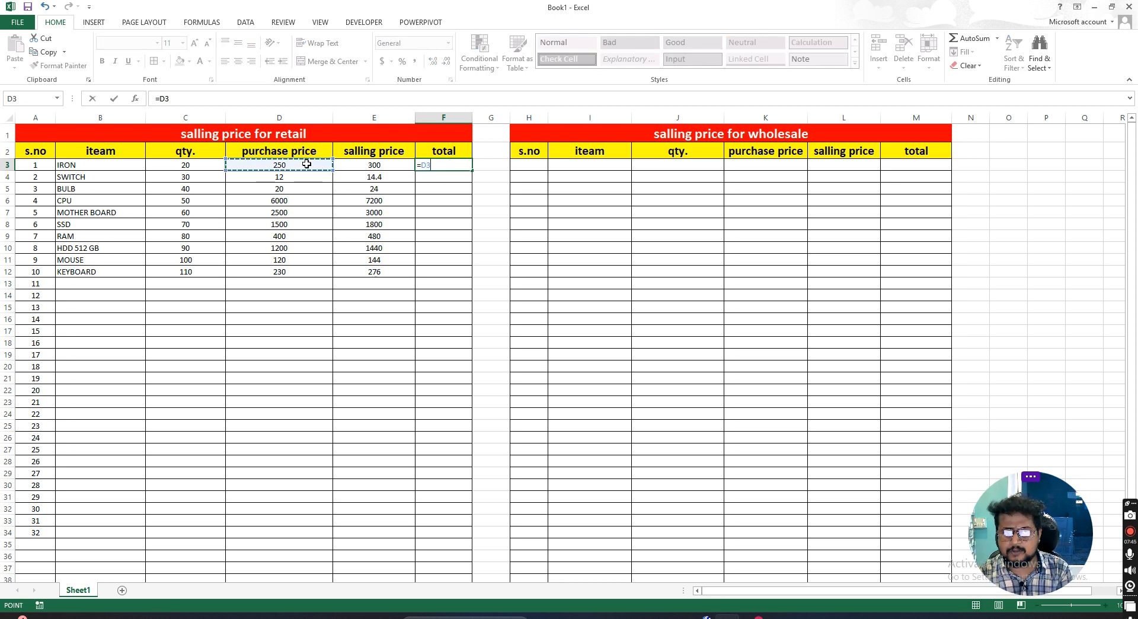
{"action": "left_click", "coordinate": [375, 164]}
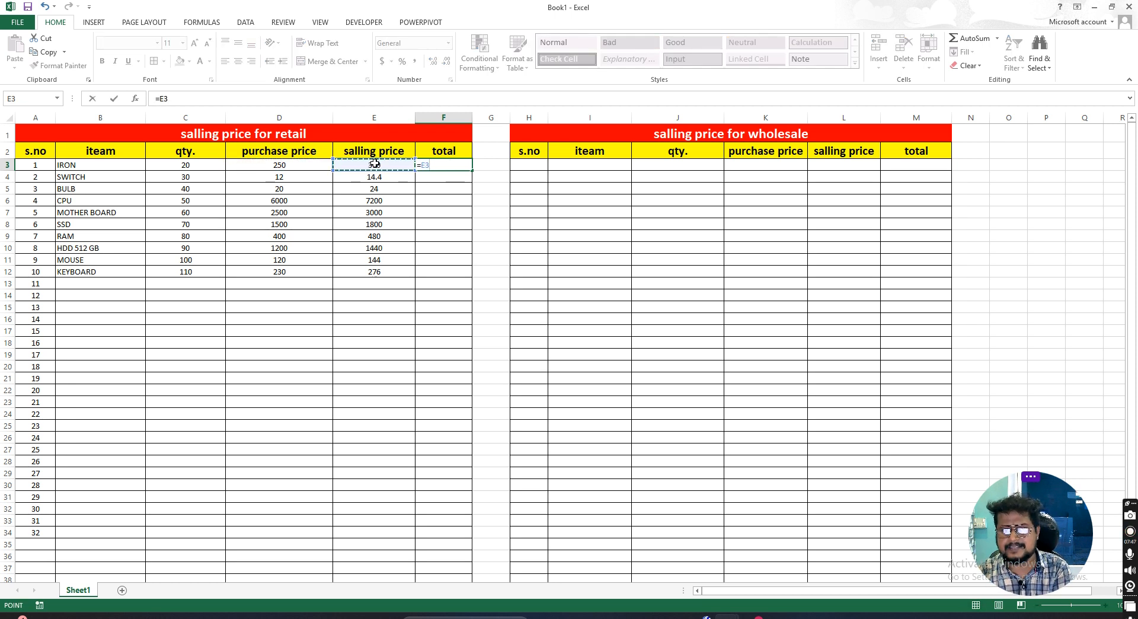
{"action": "type", "text": "*"}
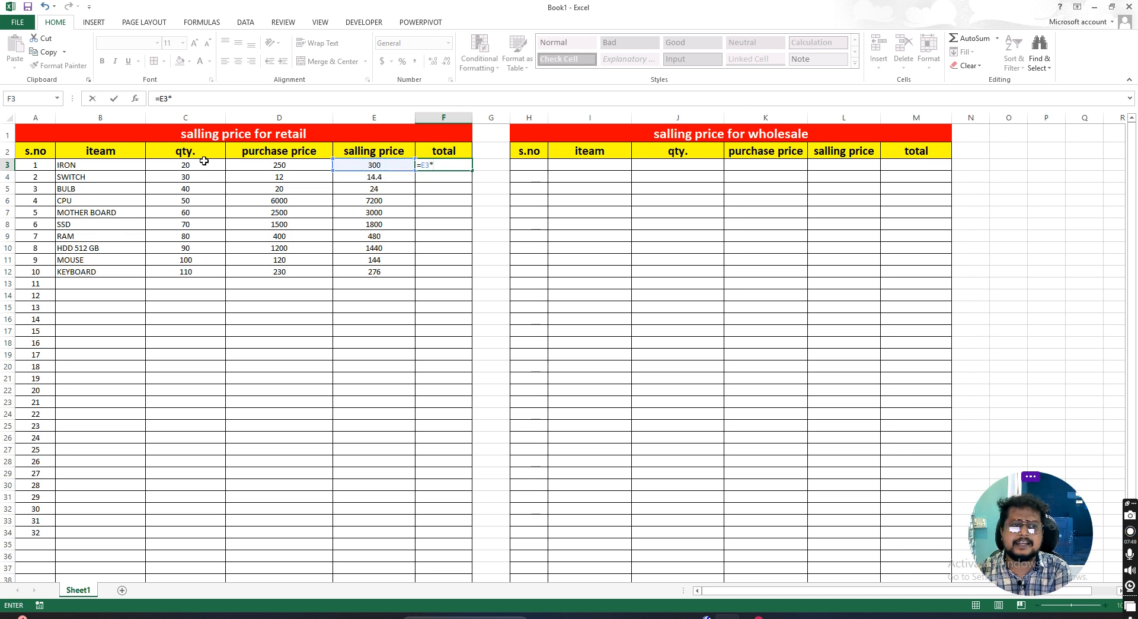
{"action": "left_click", "coordinate": [190, 166]}
{"action": "key", "text": "Return"}
- Fill the retail total formula from F3 down to F12
{"action": "left_click", "coordinate": [444, 165]}
{"action": "left_click_drag", "start_coordinate": [469, 172], "coordinate": [466, 277]}
{"action": "left_click", "coordinate": [451, 307]}
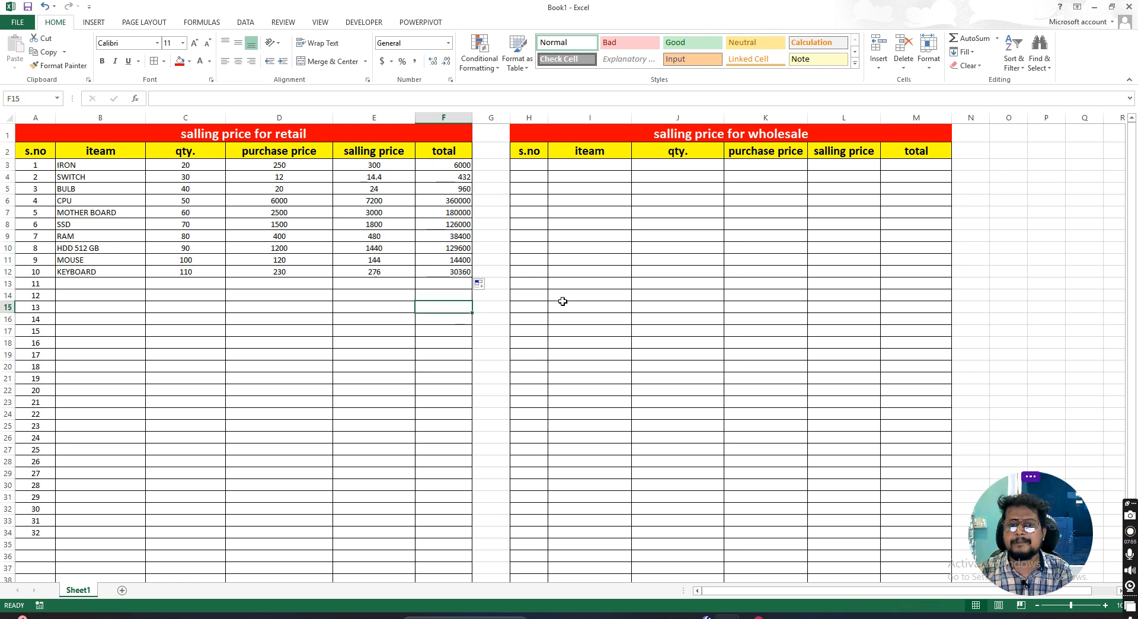
{"action": "key", "text": "Up"}
{"action": "key", "text": "Up"}
{"action": "key", "text": "Up"}
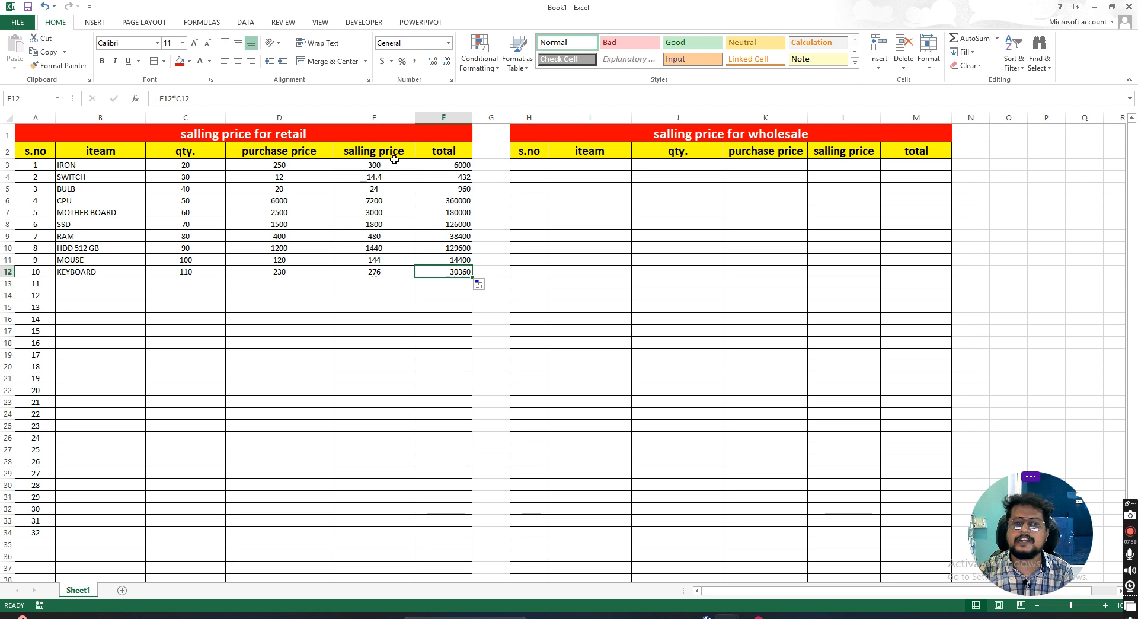
{"action": "left_click", "coordinate": [389, 164]}
{"action": "left_click", "coordinate": [819, 149]}
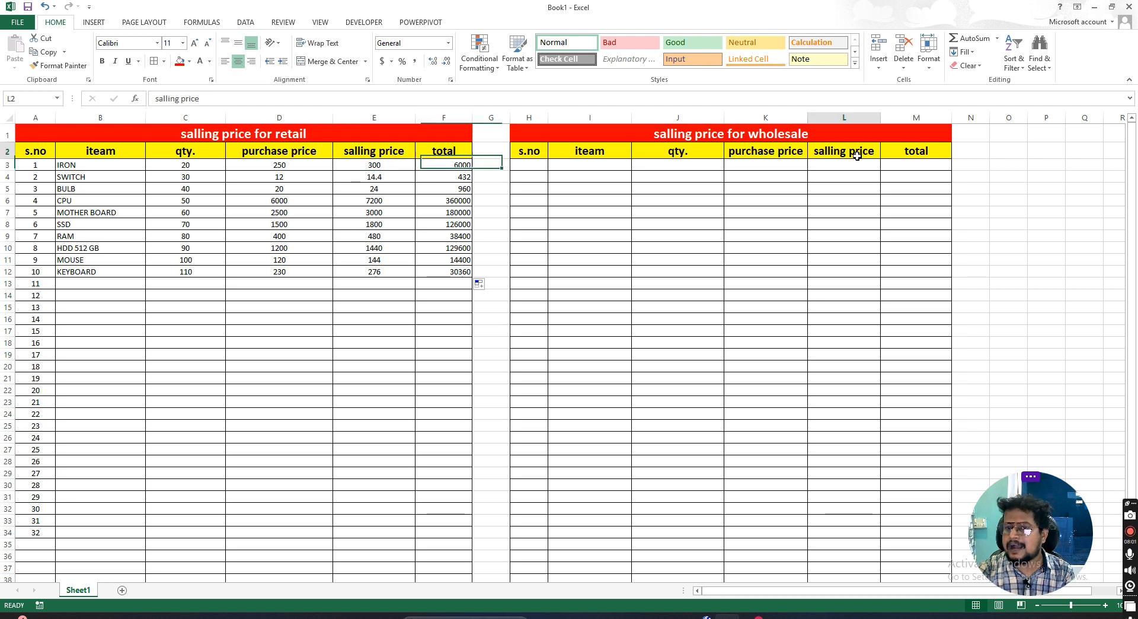
- Copy the ten retail item names from B3:B12 into the wholesale table's item column at I3:I12
{"action": "left_click", "coordinate": [585, 167]}
{"action": "left_click_drag", "start_coordinate": [115, 172], "coordinate": [121, 273]}
{"action": "key", "text": "ctrl+c"}
{"action": "left_click_drag", "start_coordinate": [589, 167], "coordinate": [592, 276]}
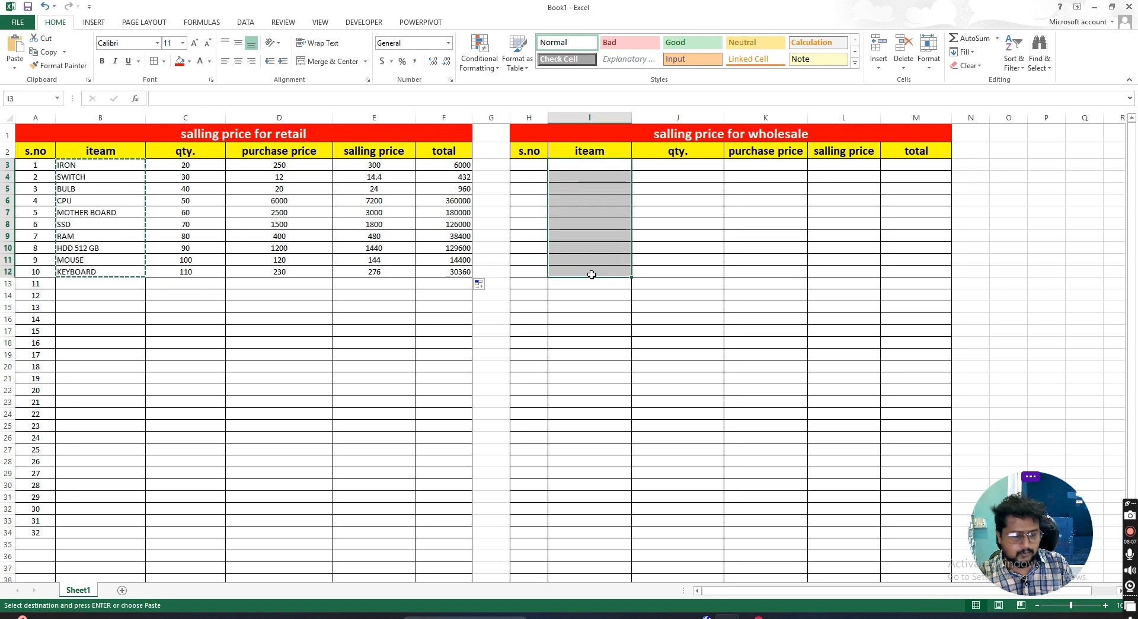
{"action": "key", "text": "ctrl+v"}
{"action": "left_click", "coordinate": [676, 175]}
{"action": "left_click", "coordinate": [677, 164]}
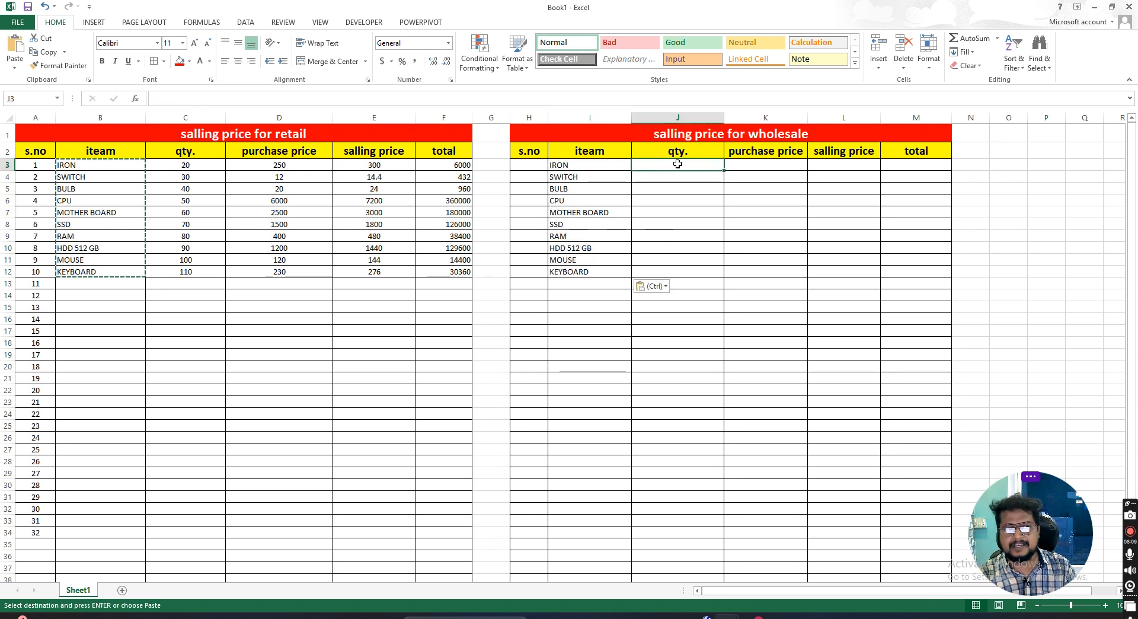
- Copy the ten retail quantities from C3:C12 into the wholesale table's qty. column at J3:J12
{"action": "left_click_drag", "start_coordinate": [159, 167], "coordinate": [172, 271]}
{"action": "key", "text": "ctrl+c"}
{"action": "left_click_drag", "start_coordinate": [666, 165], "coordinate": [668, 276]}
{"action": "key", "text": "ctrl+v"}
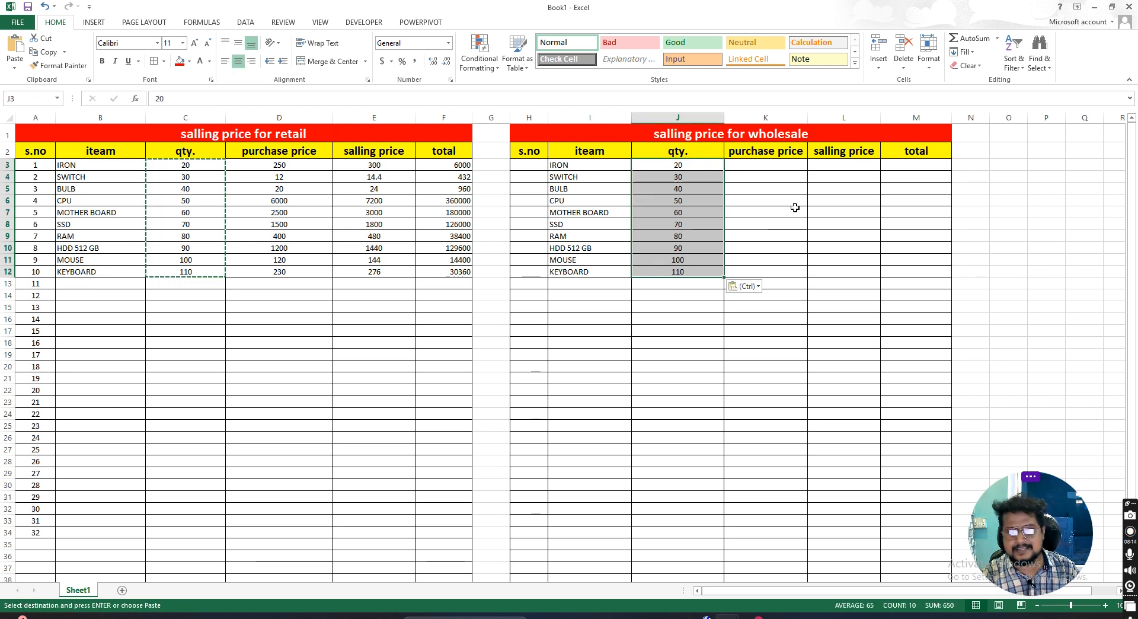
- Copy the retail purchase prices from D3:D12 into the wholesale table's purchase price column at K3:K12
{"action": "left_click", "coordinate": [790, 166]}
{"action": "left_click_drag", "start_coordinate": [277, 171], "coordinate": [279, 273]}
{"action": "key", "text": "ctrl+c"}
{"action": "left_click_drag", "start_coordinate": [778, 165], "coordinate": [762, 272]}
{"action": "key", "text": "ctrl+v"}
- Calculate IRON's wholesale selling price in L3 with a 15% markup using the formula =K3*15/100+K3
{"action": "left_click", "coordinate": [851, 167]}
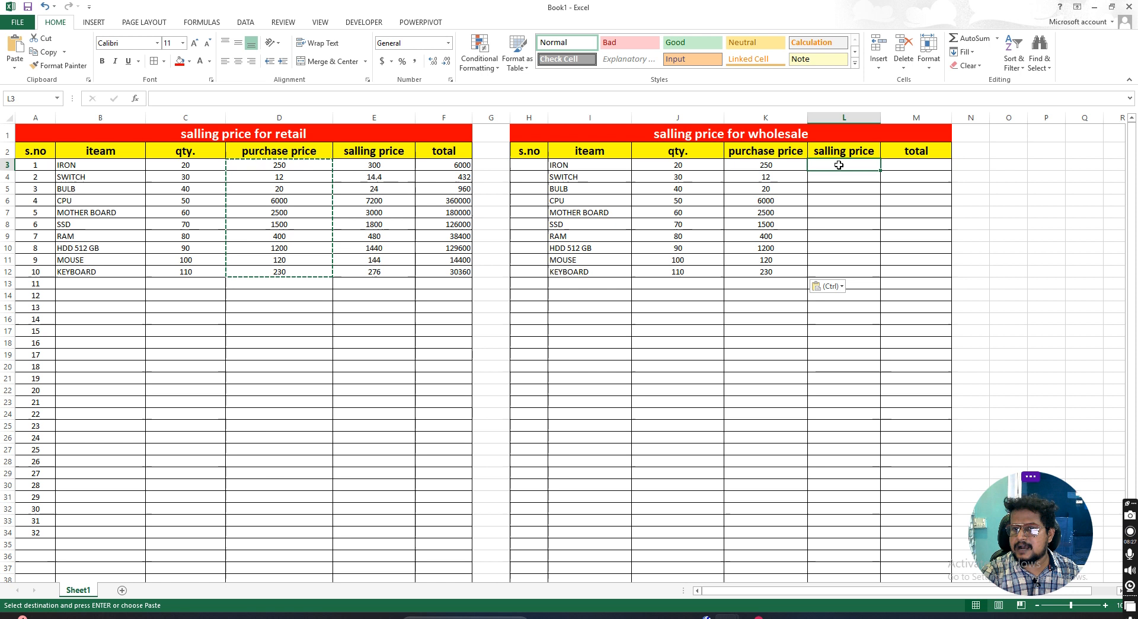
{"action": "type", "text": "="}
{"action": "left_click", "coordinate": [785, 170]}
{"action": "type", "text": "*"}
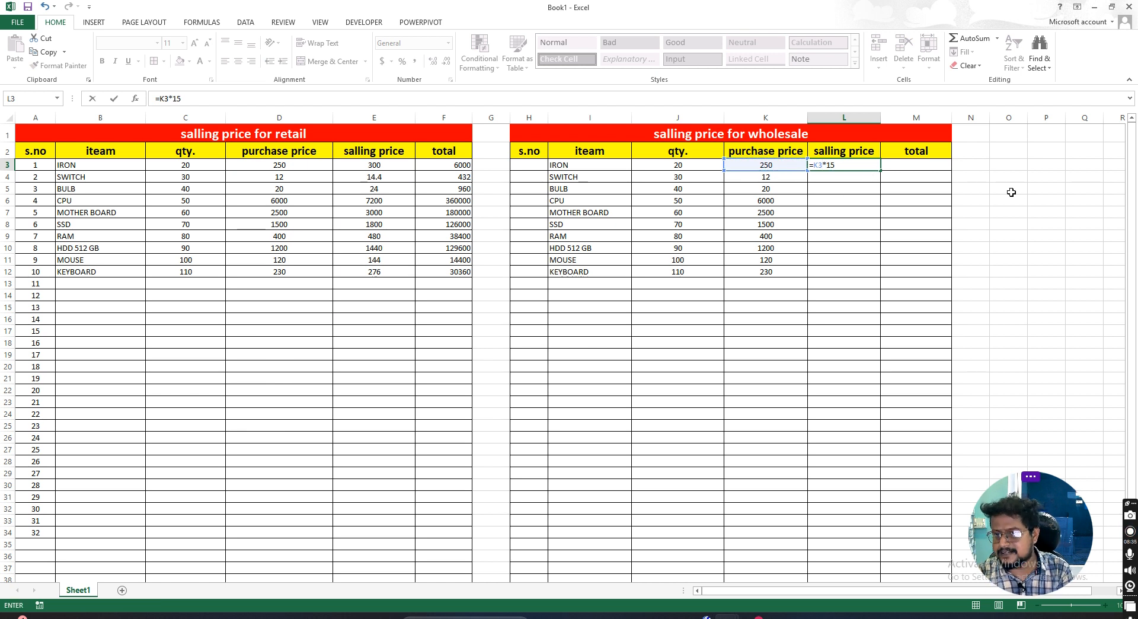
{"action": "type", "text": "15/100+"}
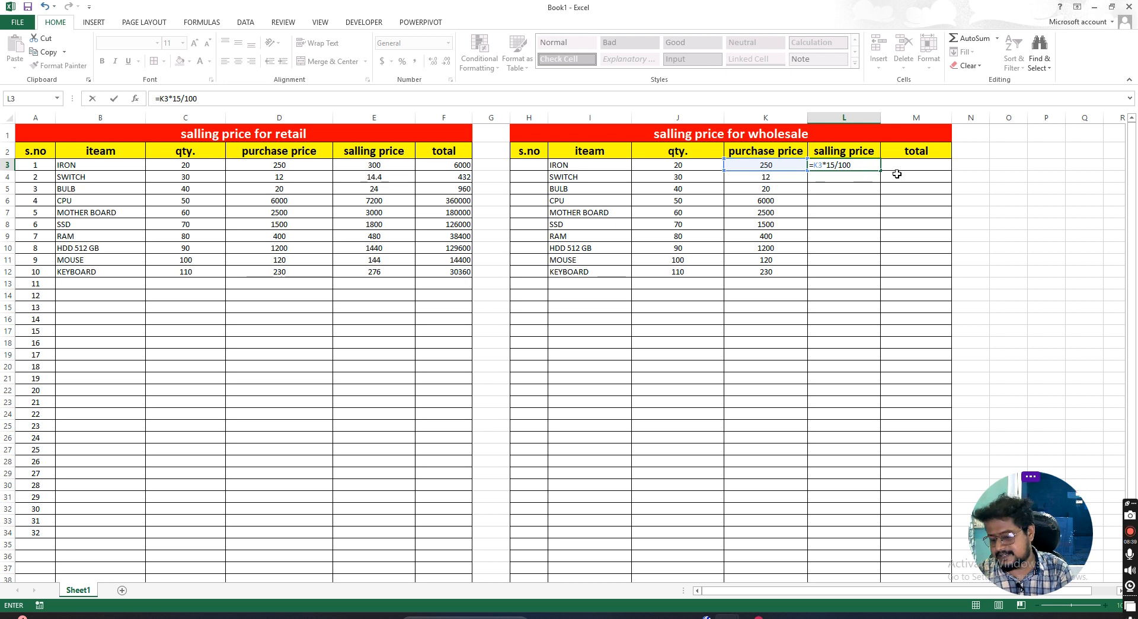
{"action": "left_click", "coordinate": [775, 163]}
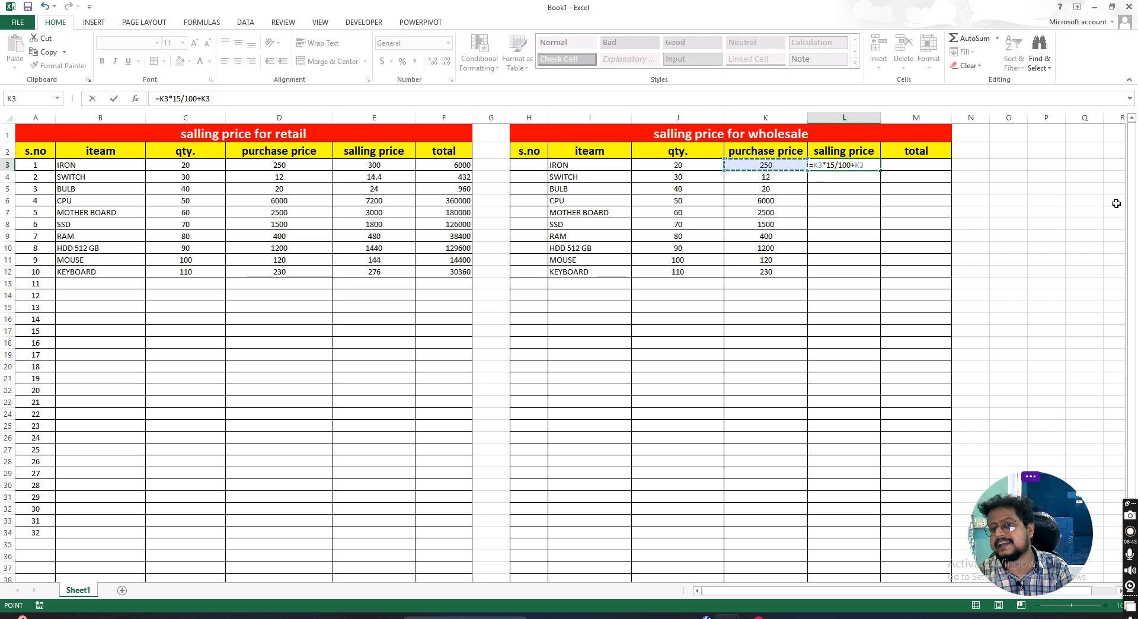
{"action": "key", "text": "Return"}
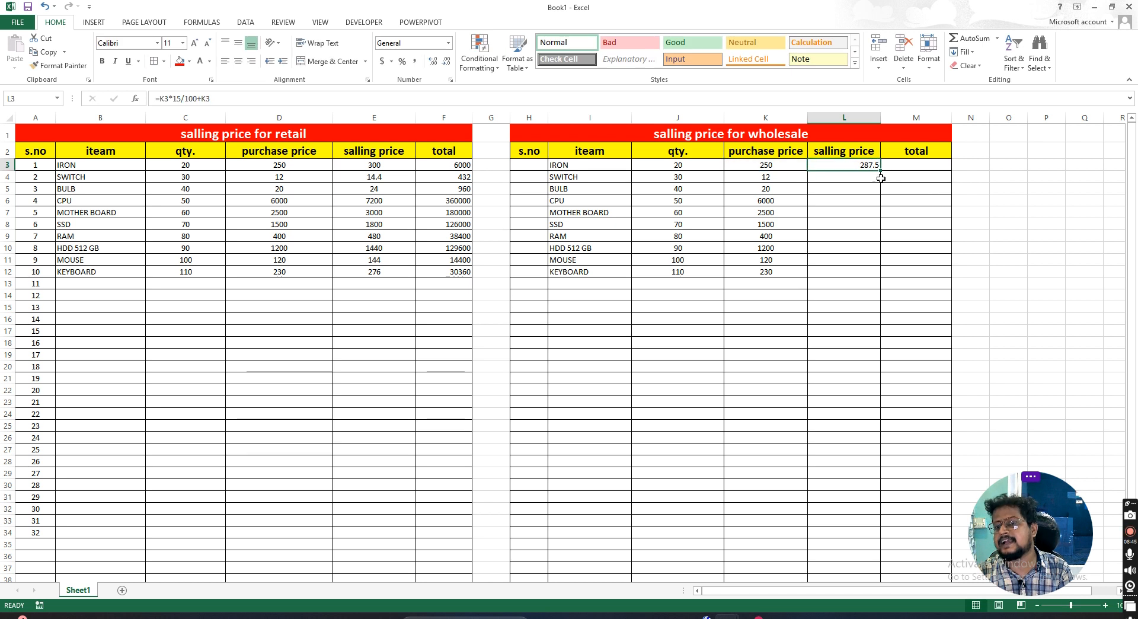
- Fill the wholesale selling price formula from L3 down to L12 and centre the values
{"action": "left_click_drag", "start_coordinate": [882, 170], "coordinate": [883, 278]}
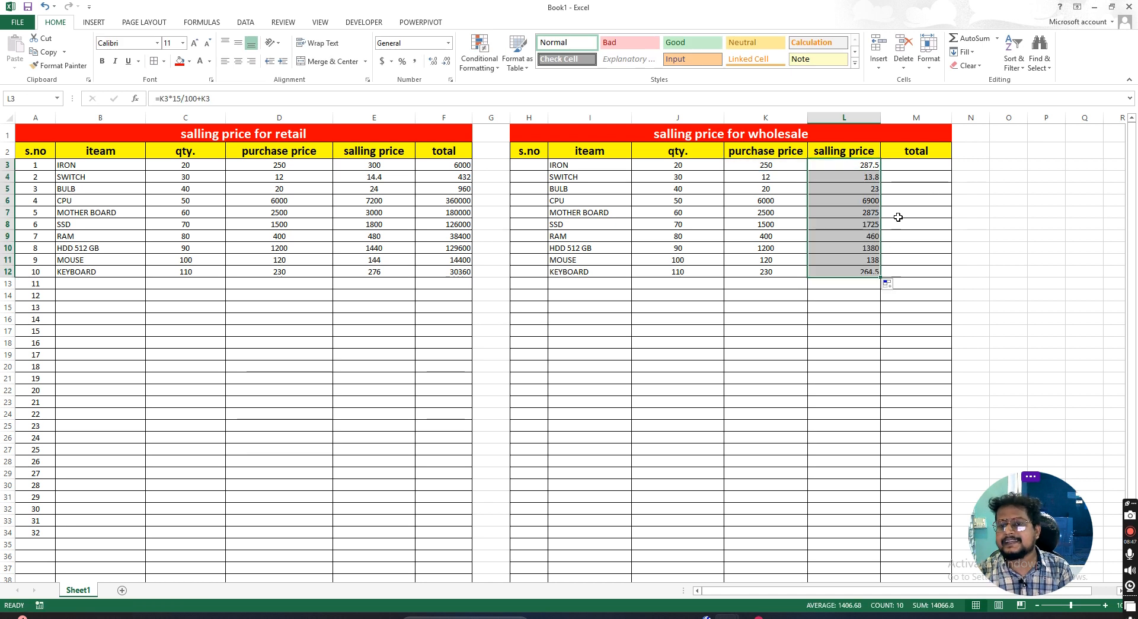
{"action": "left_click", "coordinate": [237, 61]}
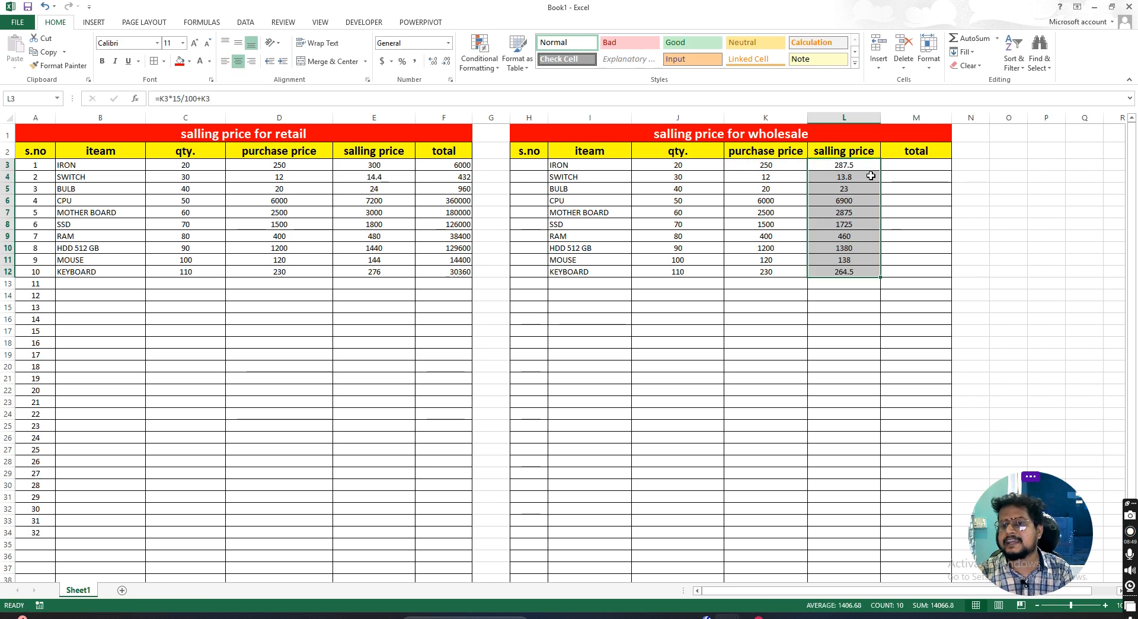
- Calculate IRON's wholesale total in M3 as selling price times quantity with the formula =L3*J3
{"action": "left_click", "coordinate": [910, 163]}
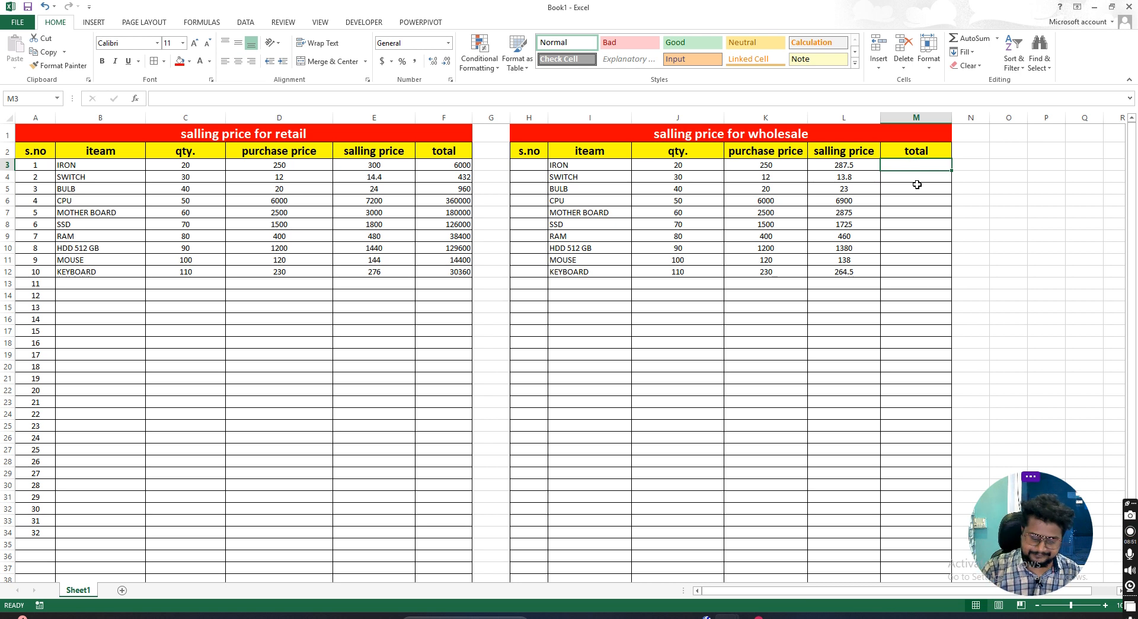
{"action": "type", "text": "=SUM"}
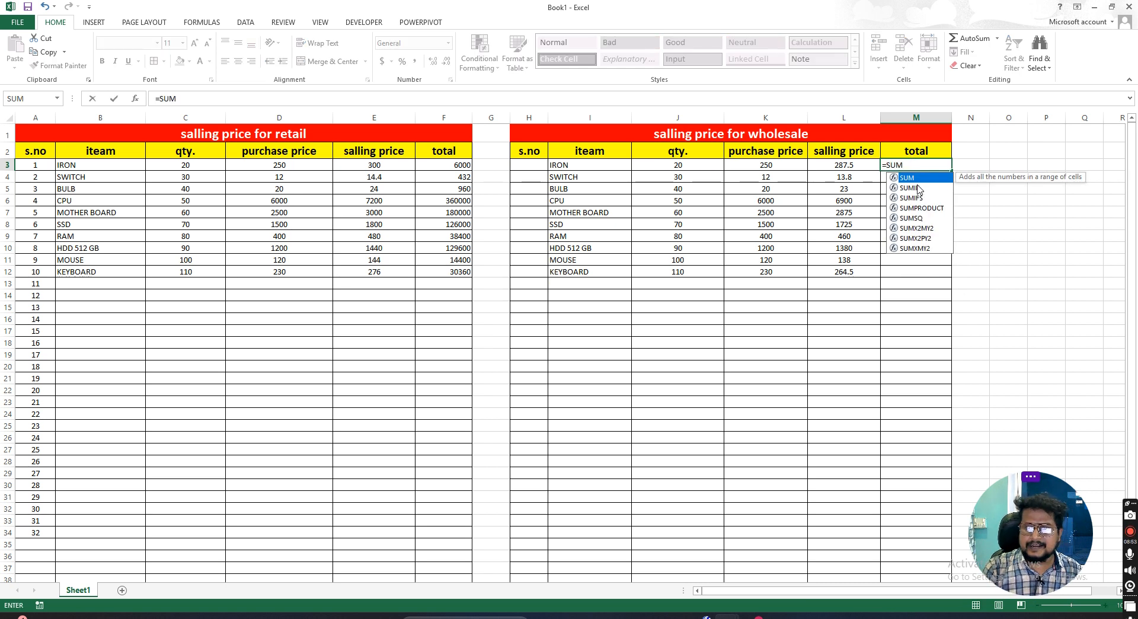
{"action": "key", "text": "BackSpace"}
{"action": "key", "text": "BackSpace"}
{"action": "key", "text": "BackSpace"}
{"action": "left_click", "coordinate": [783, 162]}
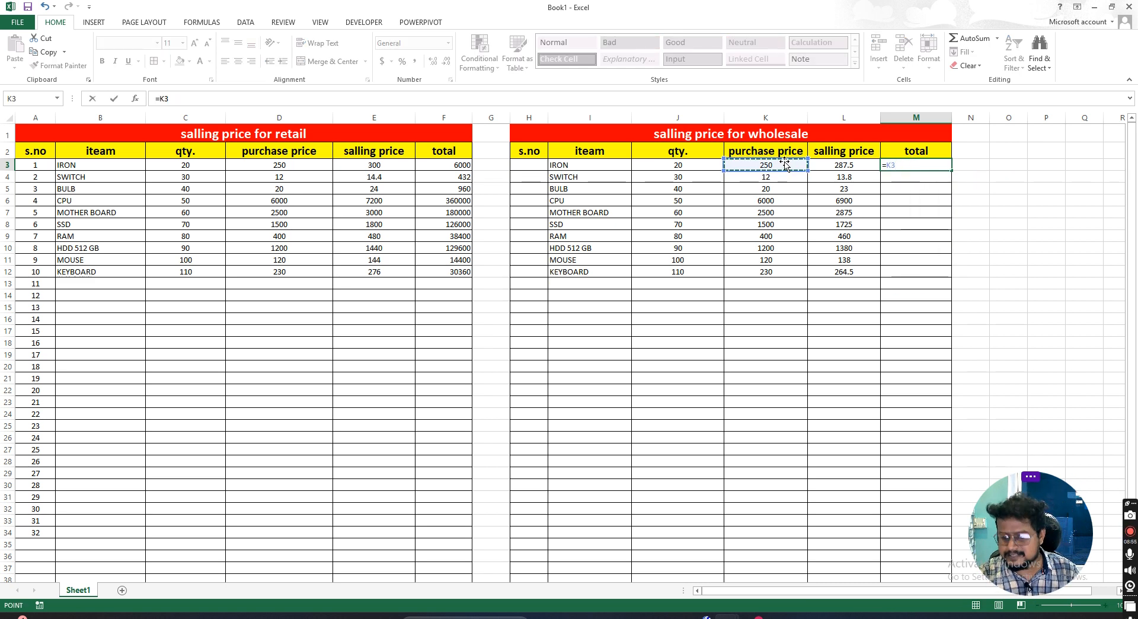
{"action": "left_click", "coordinate": [836, 169]}
{"action": "type", "text": "*"}
{"action": "left_click", "coordinate": [674, 165]}
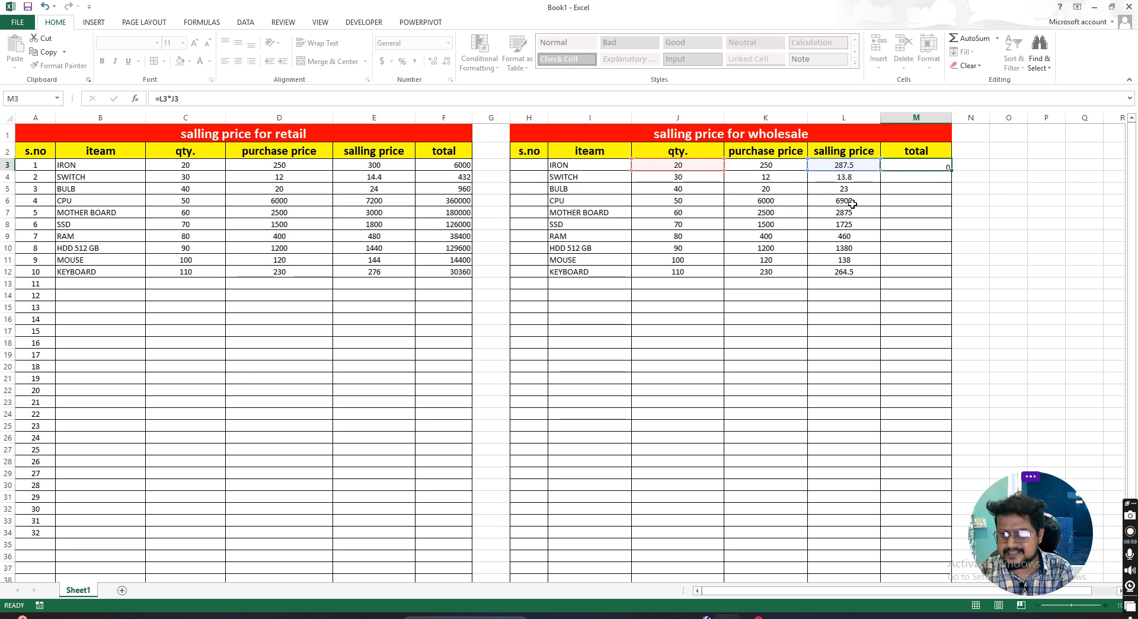
{"action": "key", "text": "Return"}
- Fill the wholesale total formula from M3 down to M12
{"action": "left_click", "coordinate": [947, 170]}
{"action": "left_click_drag", "start_coordinate": [952, 171], "coordinate": [950, 274]}
{"action": "left_click", "coordinate": [942, 268]}
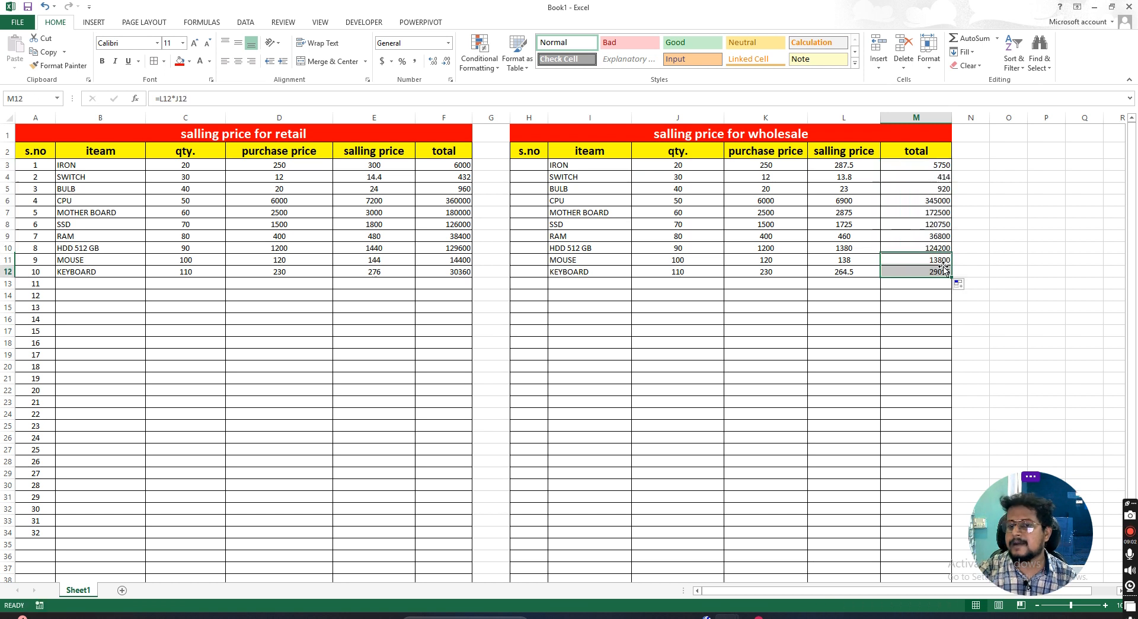
- Compare the retail and wholesale selling price formulas in E3 and L3, and review the item and purchase price columns
{"action": "left_click", "coordinate": [847, 165]}
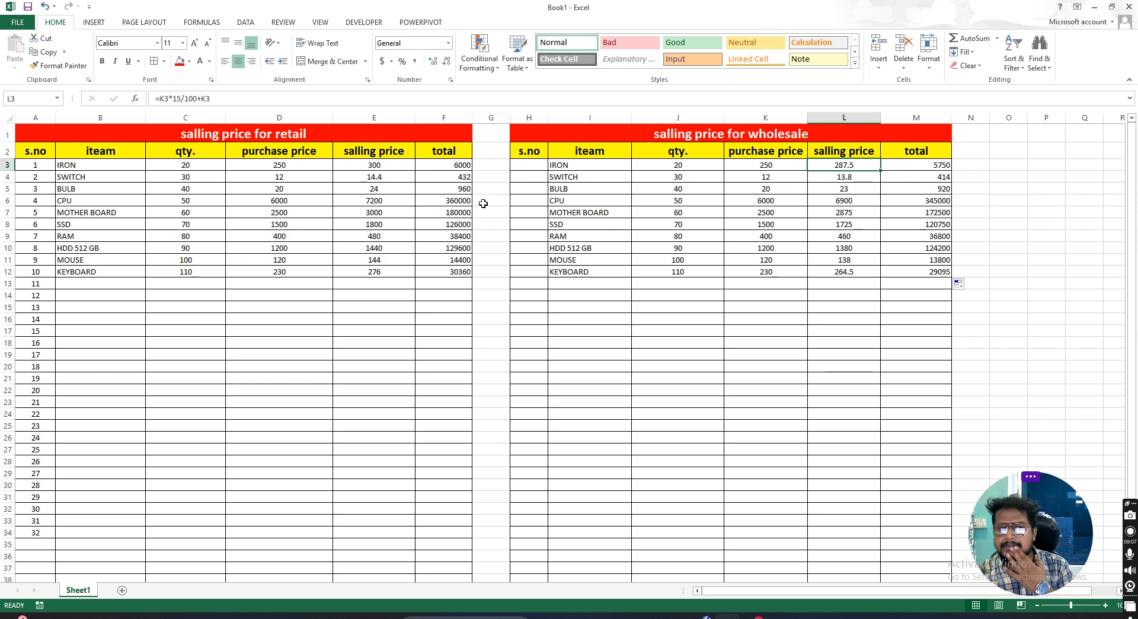
{"action": "left_click", "coordinate": [402, 166]}
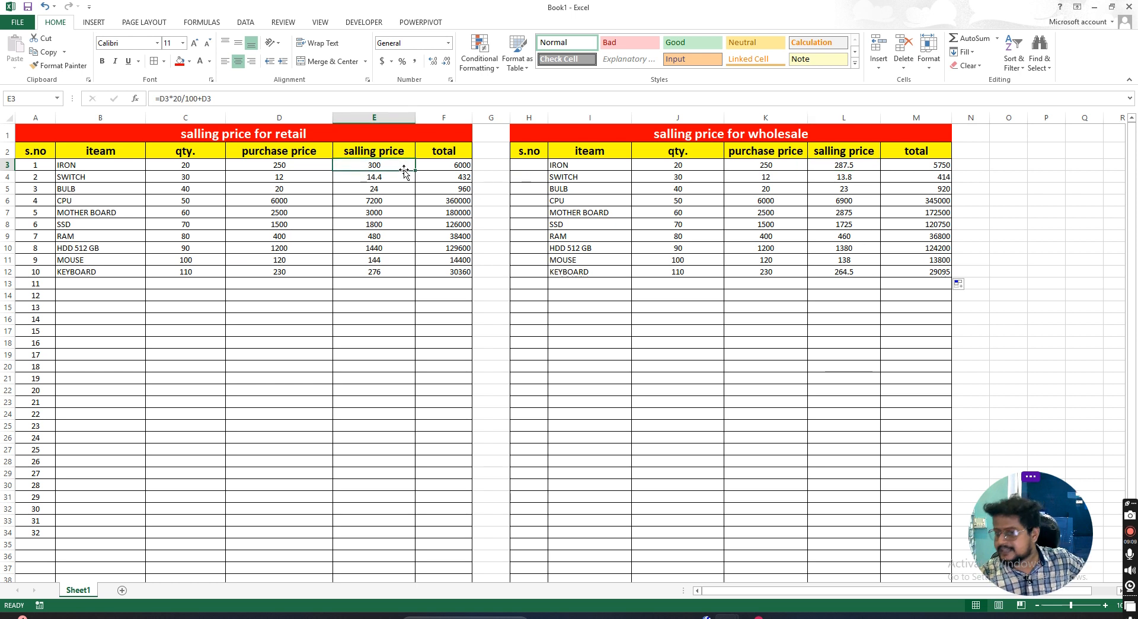
{"action": "left_click", "coordinate": [857, 163]}
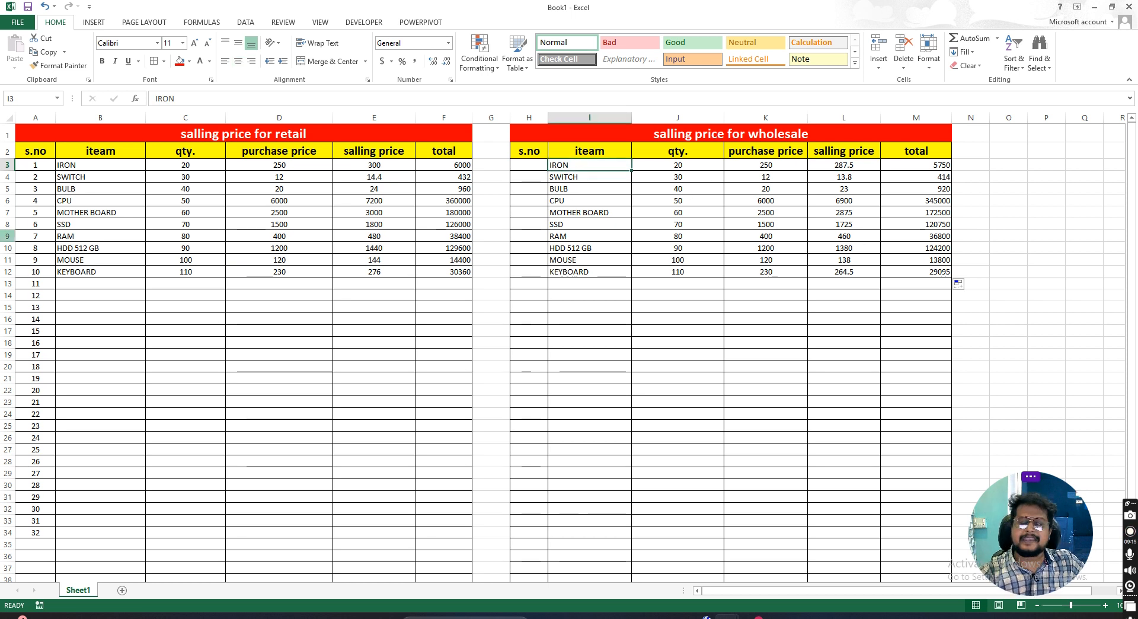
{"action": "left_click_drag", "start_coordinate": [89, 166], "coordinate": [92, 553]}
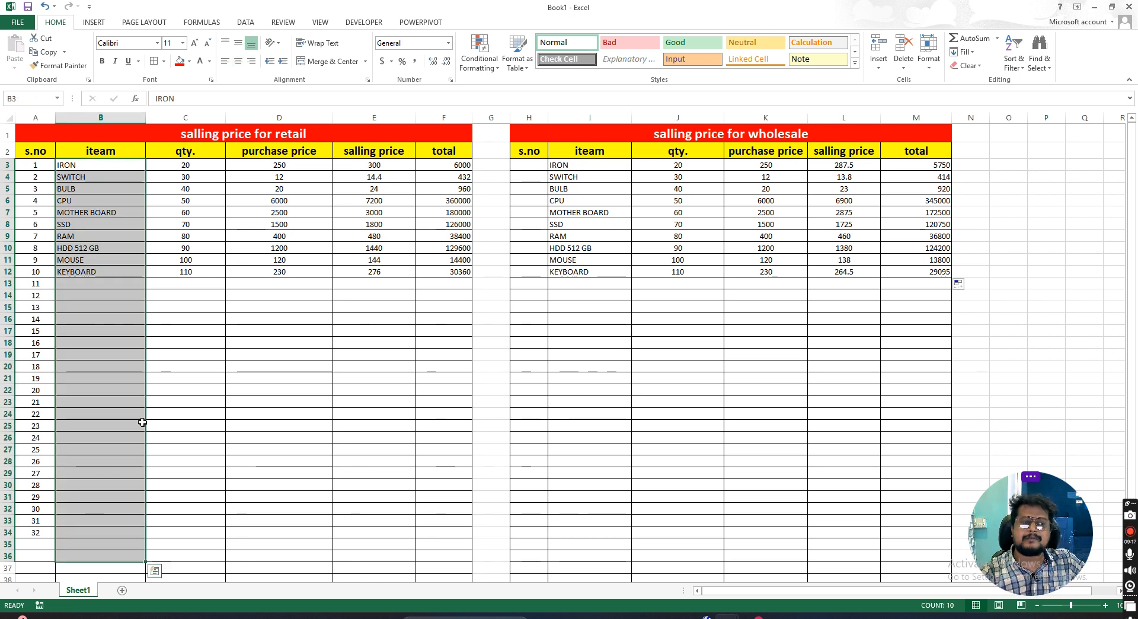
{"action": "left_click", "coordinate": [434, 320]}
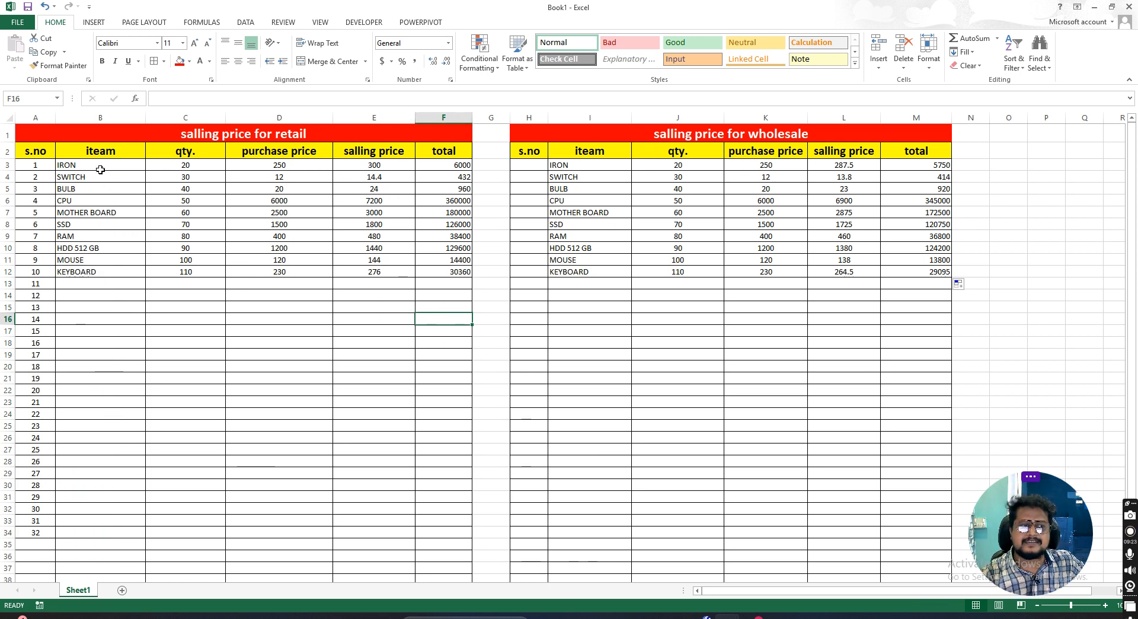
{"action": "left_click", "coordinate": [100, 168]}
{"action": "left_click", "coordinate": [387, 164]}
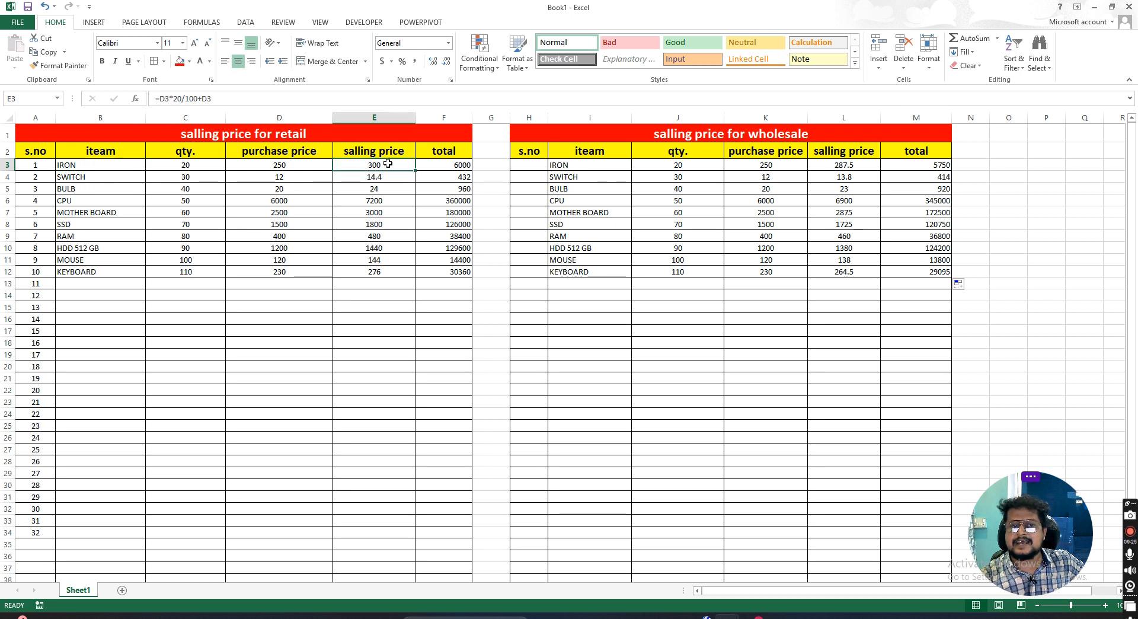
{"action": "left_click", "coordinate": [853, 166]}
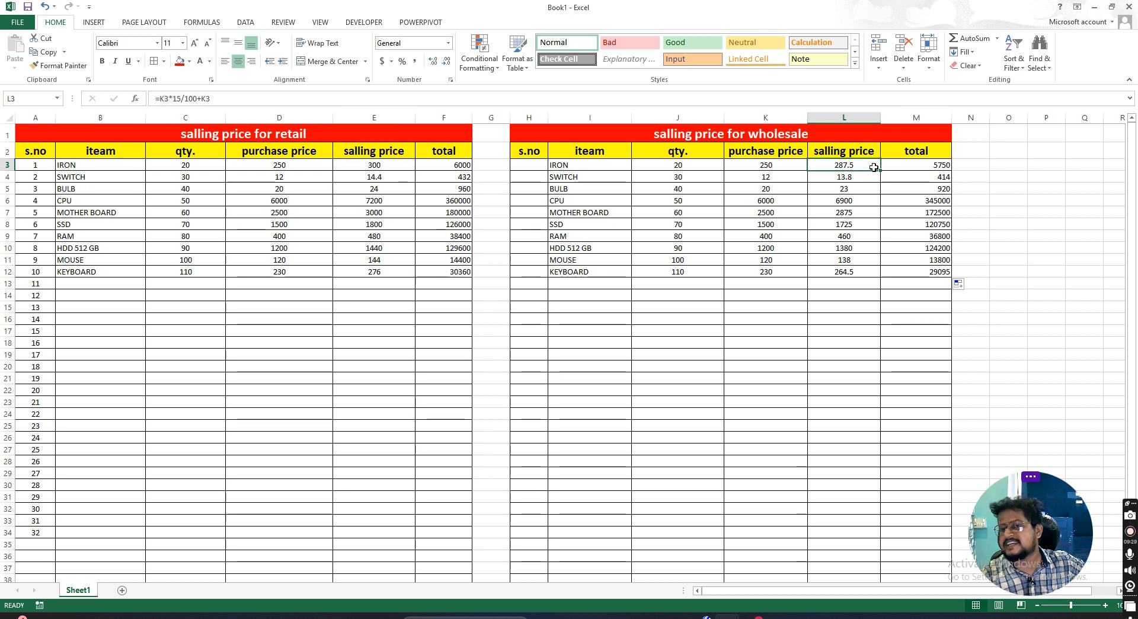
{"action": "left_click_drag", "start_coordinate": [622, 170], "coordinate": [622, 439]}
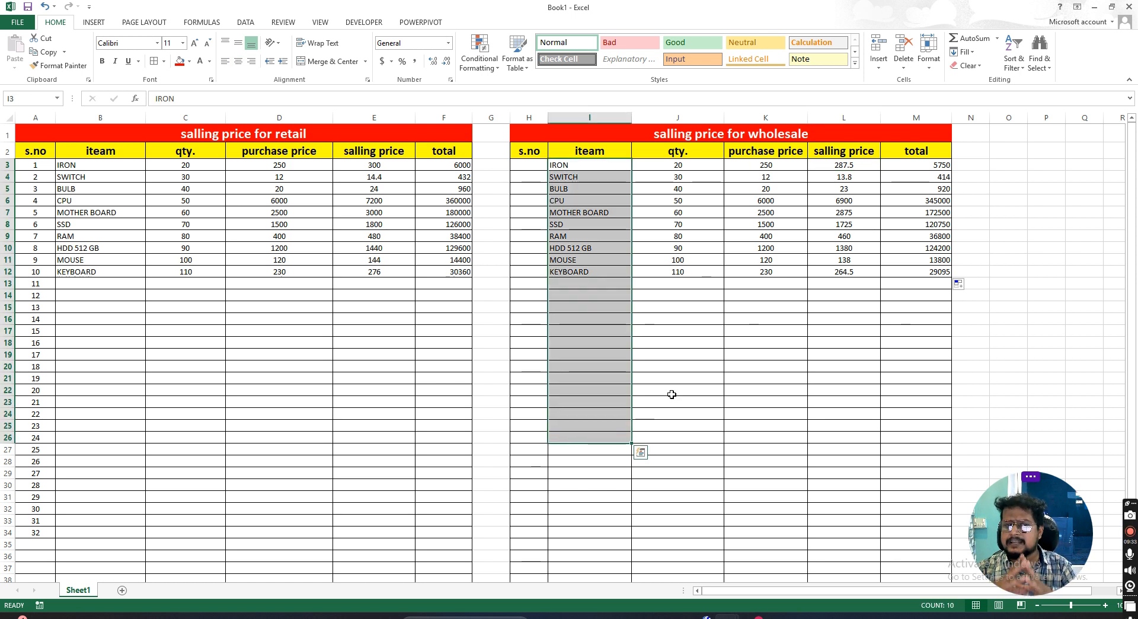
{"action": "left_click", "coordinate": [303, 156]}
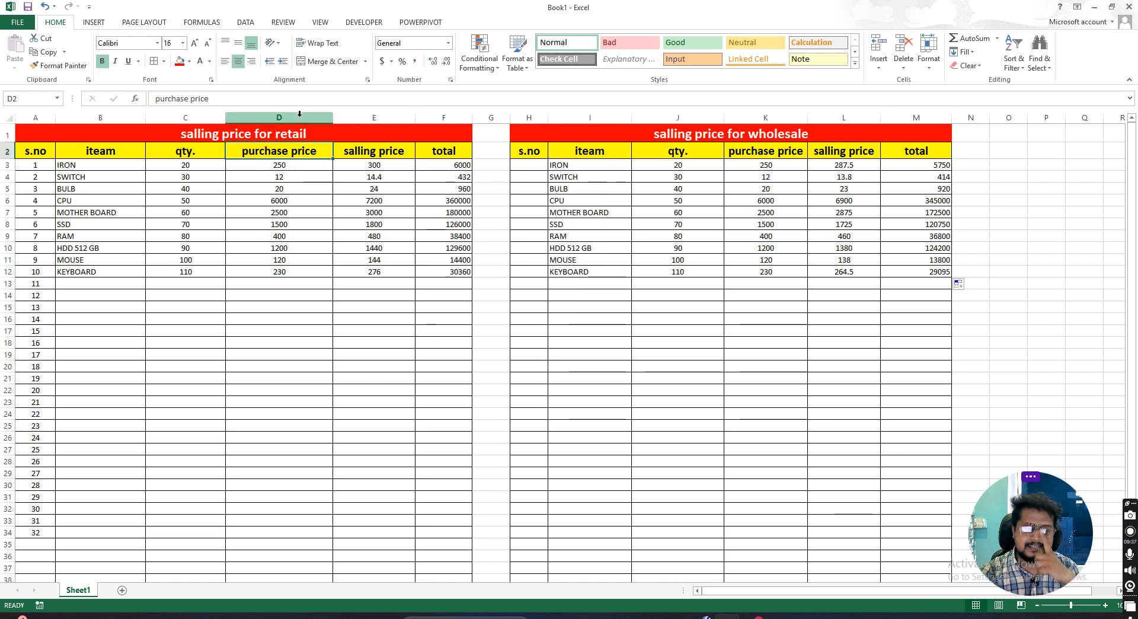
{"action": "key", "text": "ctrl+space"}
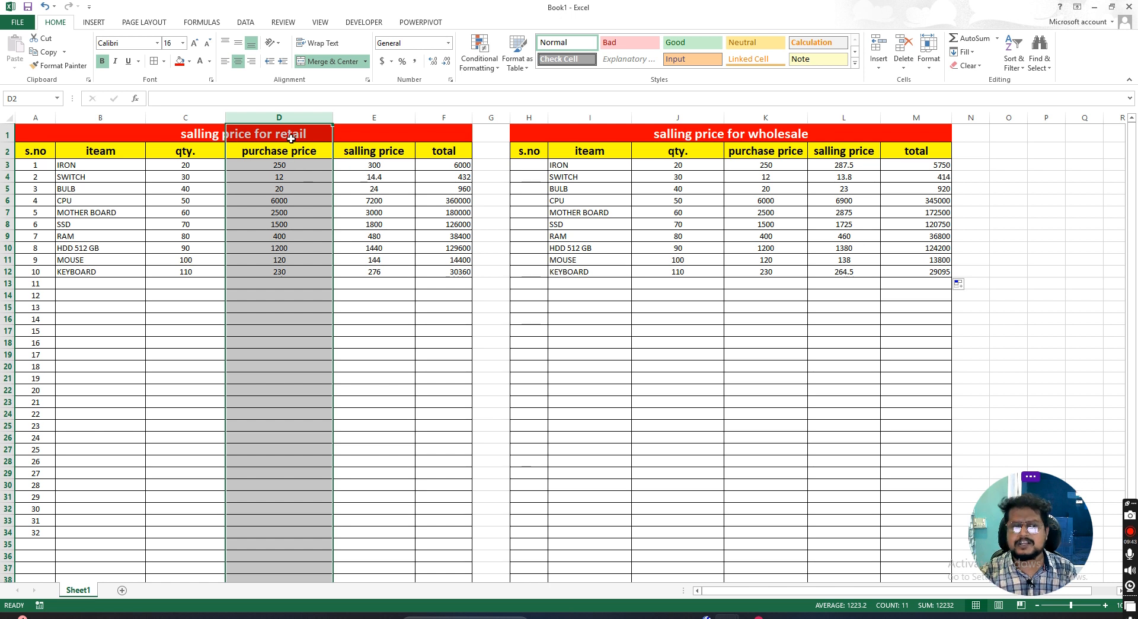
{"action": "left_click", "coordinate": [280, 166]}
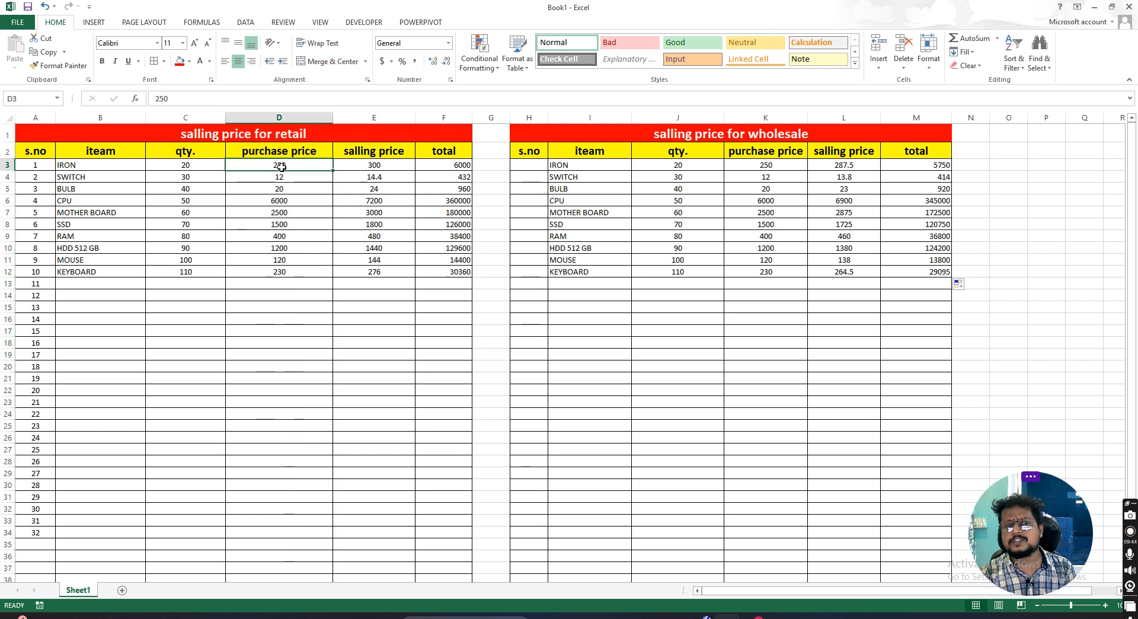
{"action": "left_click", "coordinate": [377, 167]}
- Hide the retail table's purchase price column D
{"action": "left_click", "coordinate": [286, 113]}
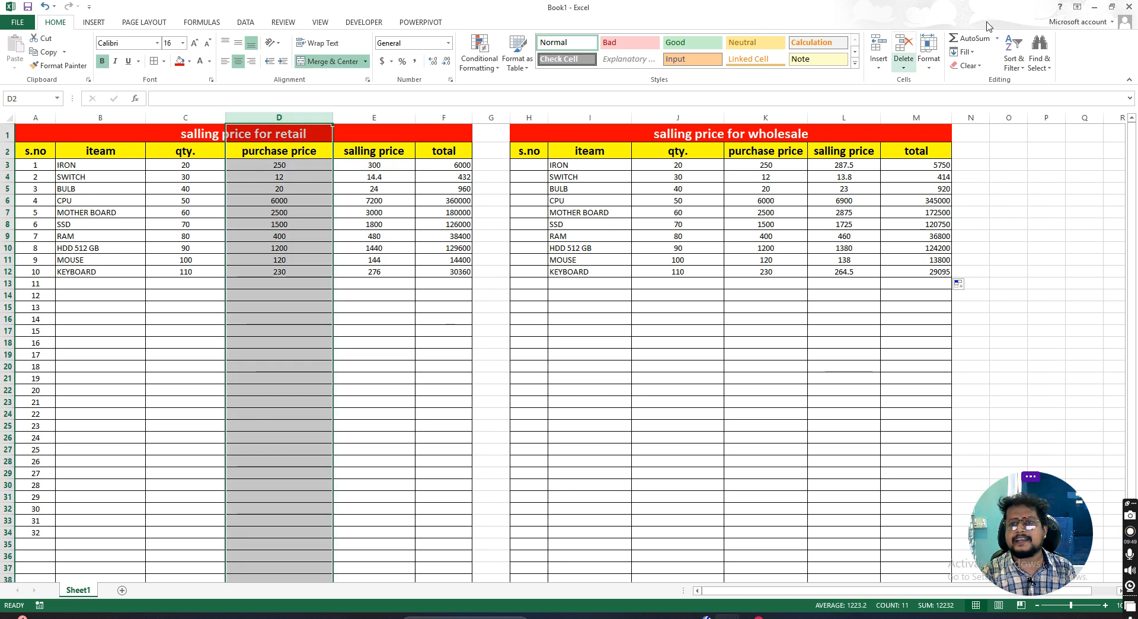
{"action": "left_click", "coordinate": [930, 67]}
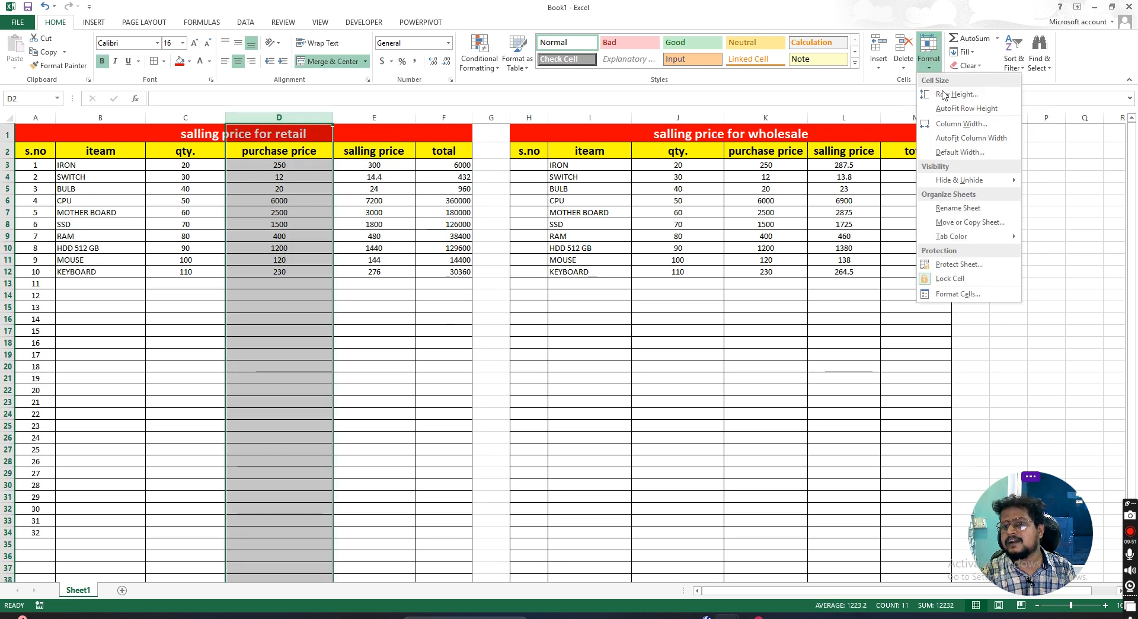
{"action": "mouse_move", "coordinate": [960, 183]}
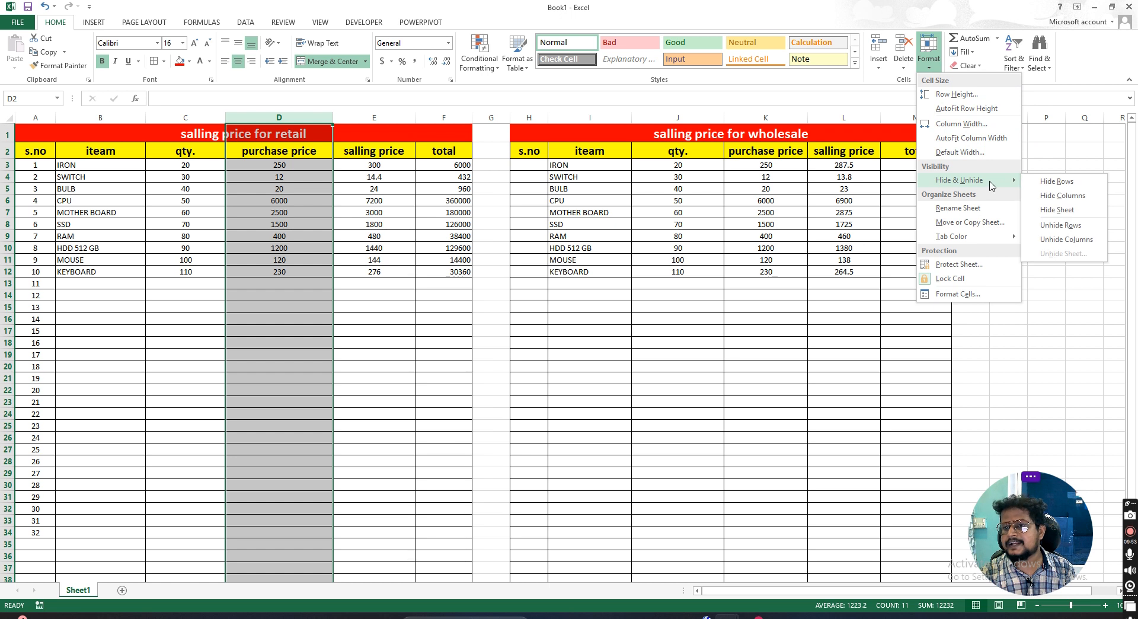
{"action": "left_click", "coordinate": [1063, 202]}
{"action": "left_click", "coordinate": [307, 189]}
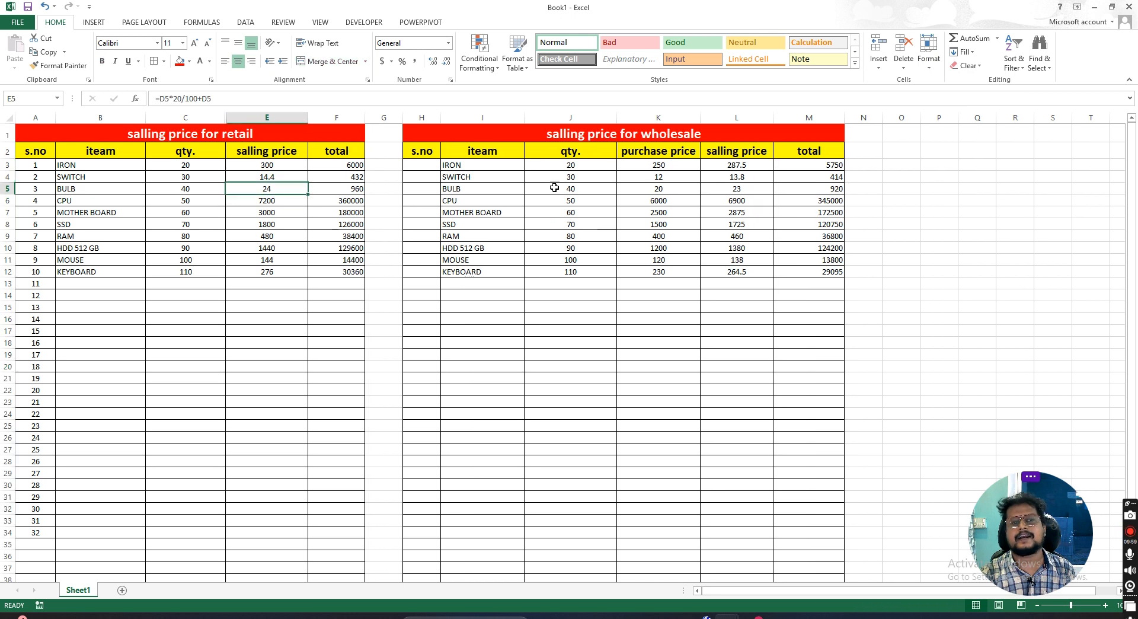
- Hide the wholesale table's purchase price column K
{"action": "left_click", "coordinate": [666, 117]}
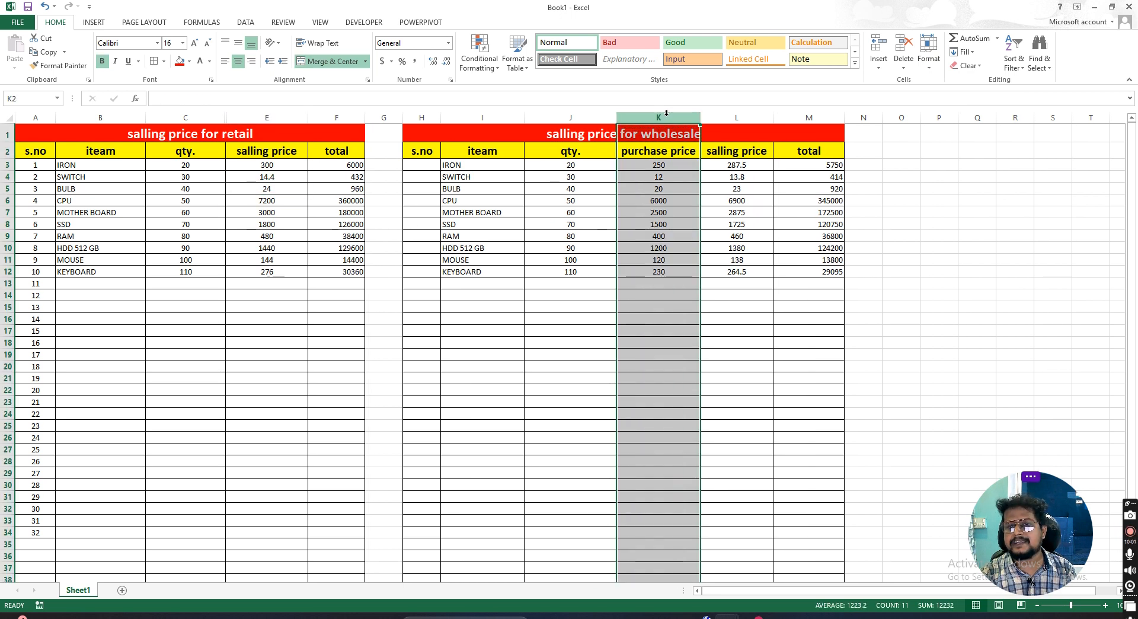
{"action": "left_click", "coordinate": [932, 71]}
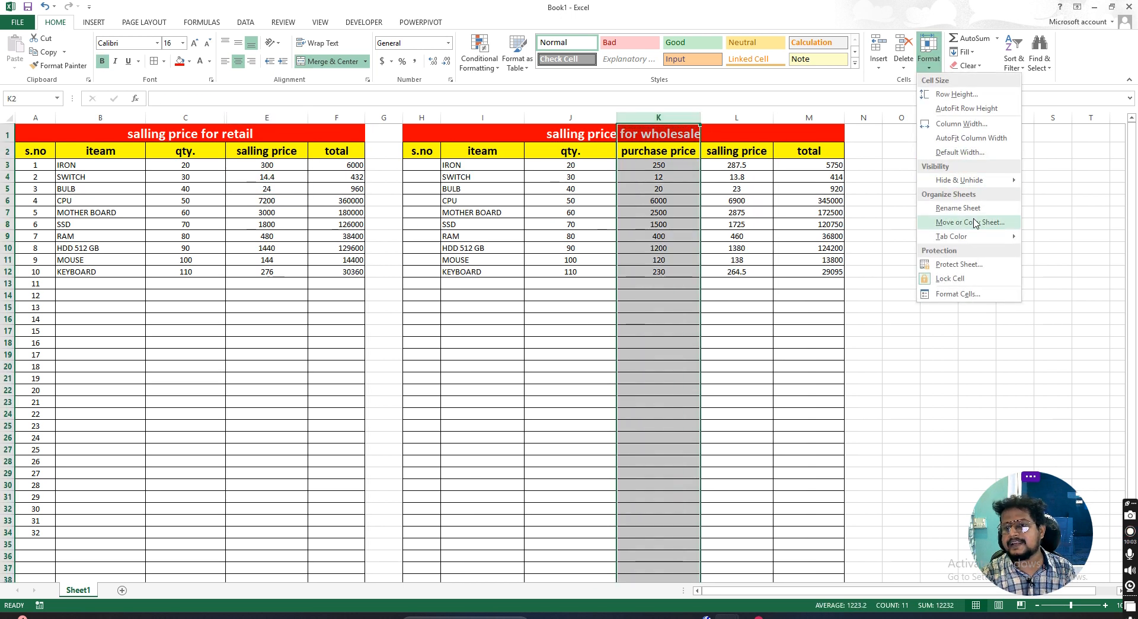
{"action": "mouse_move", "coordinate": [979, 180]}
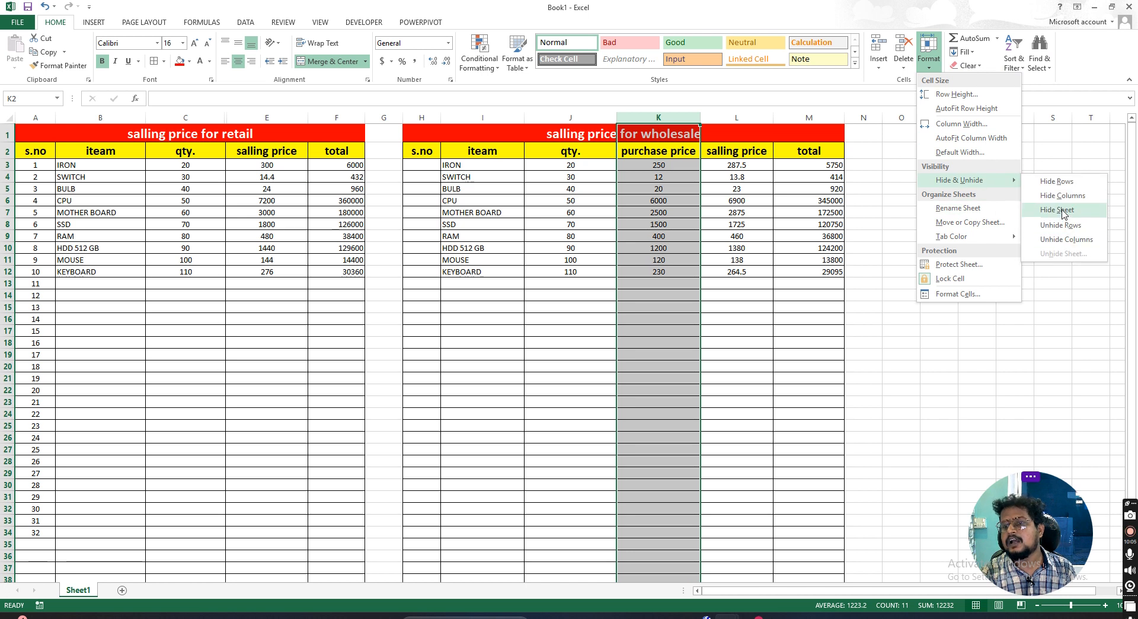
{"action": "left_click", "coordinate": [1066, 196]}
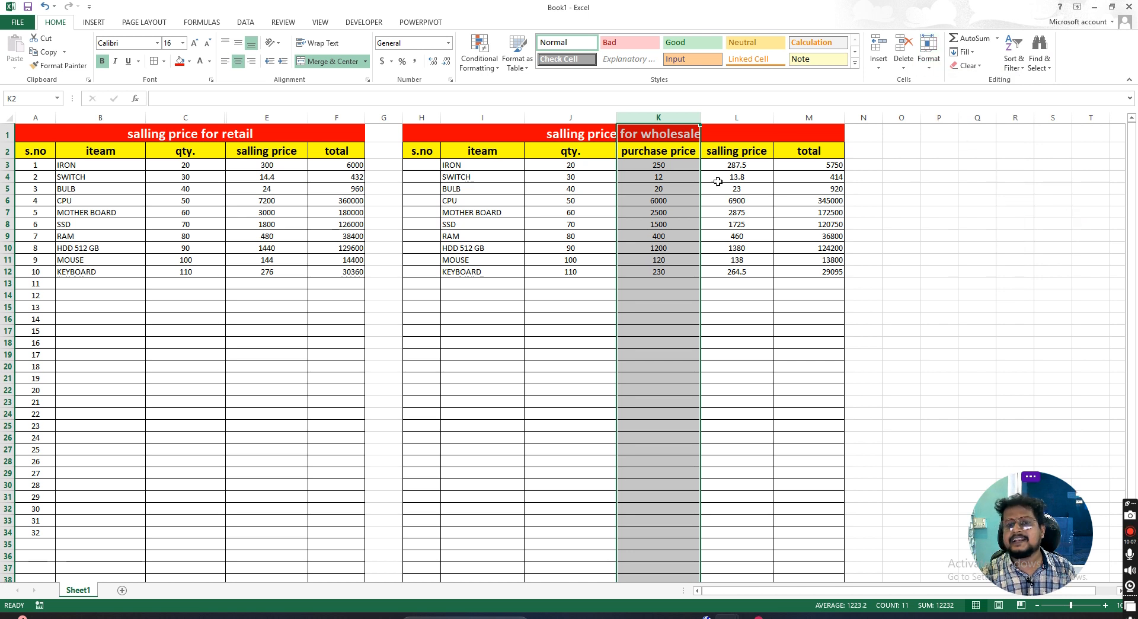
{"action": "left_click", "coordinate": [682, 215]}
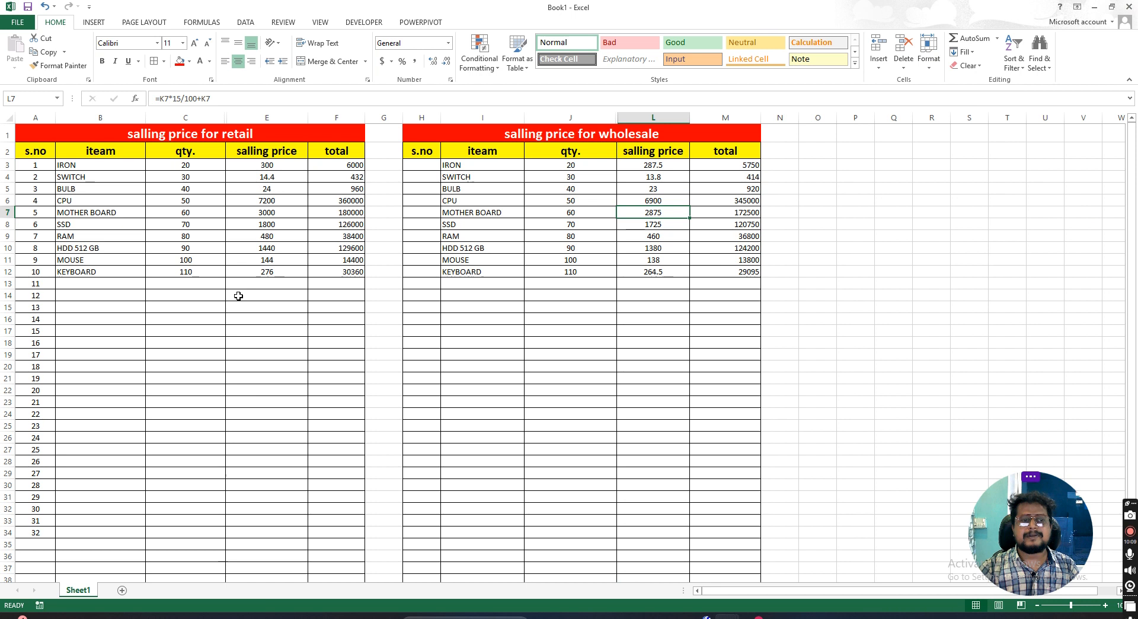